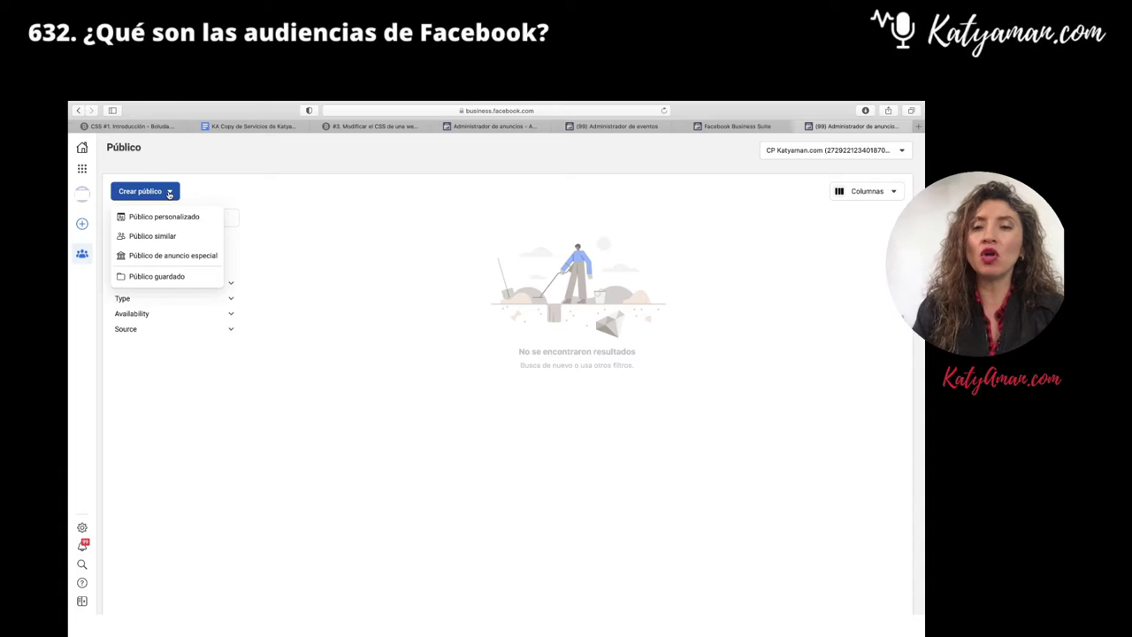
Start a new saved audience (Público guardado) and name it "Int-Restruarantes"
left_click(156, 279)
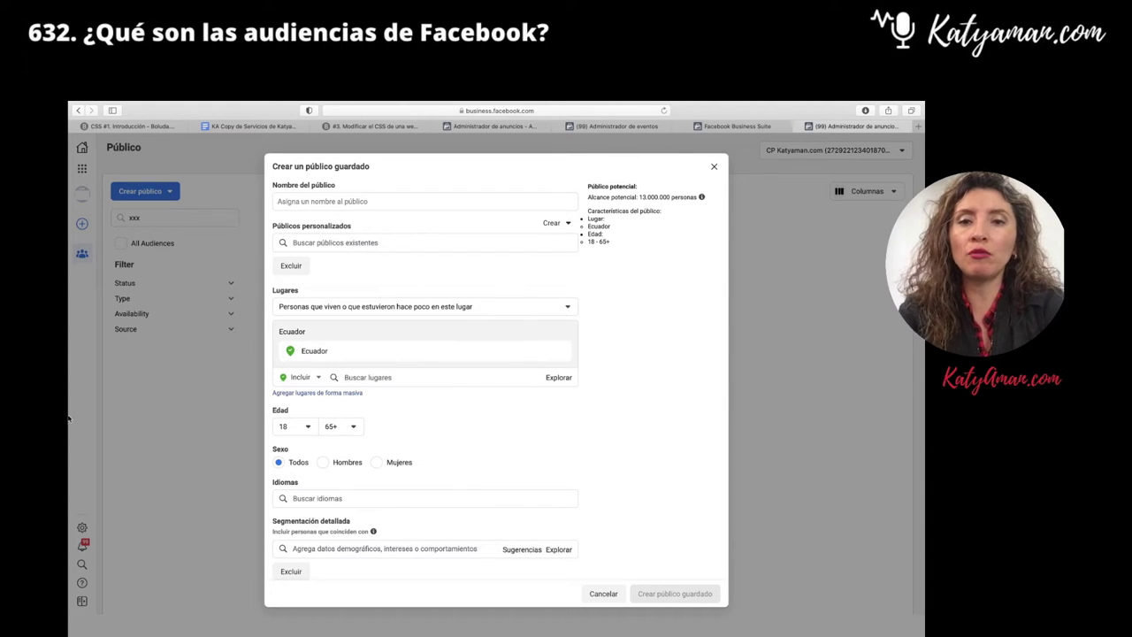
scroll(374, 329, "down", 1)
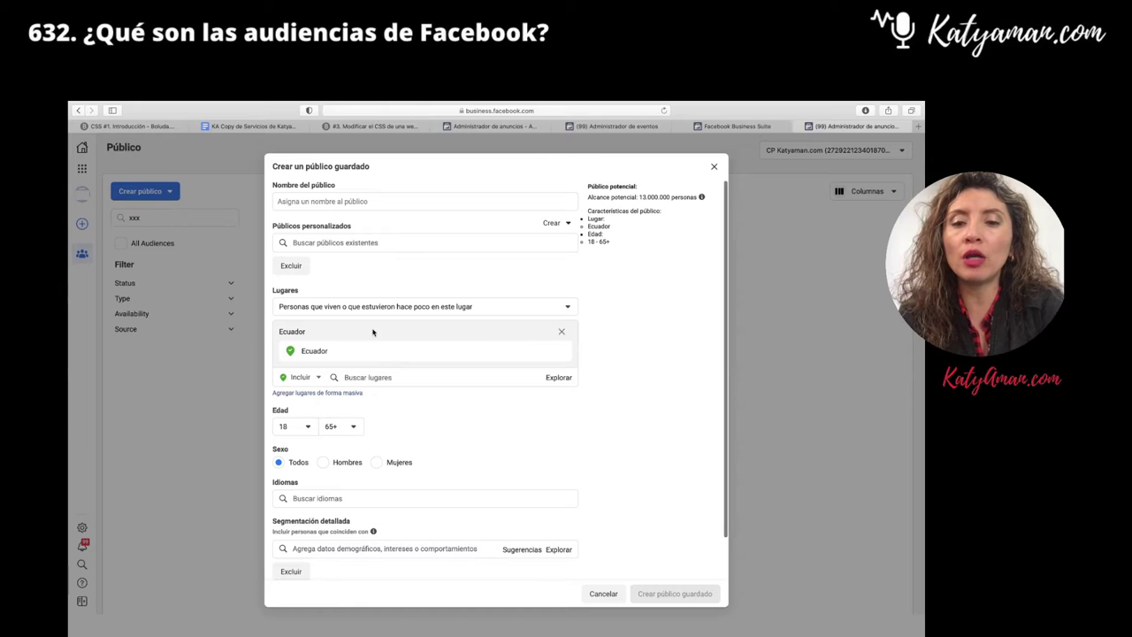
left_click(333, 201)
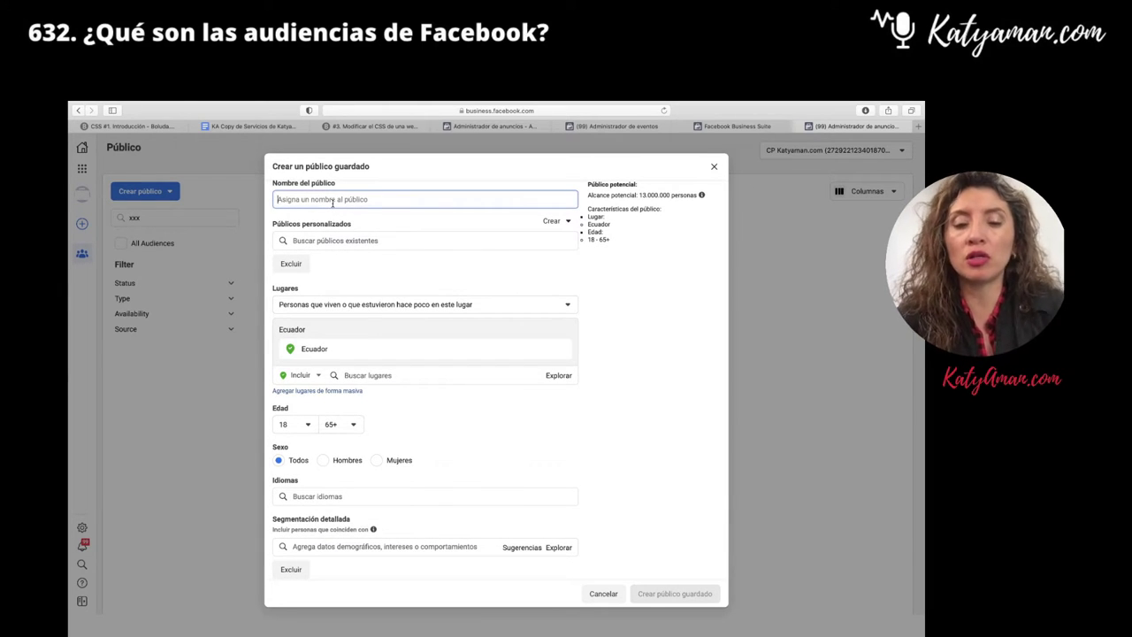
type("Int")
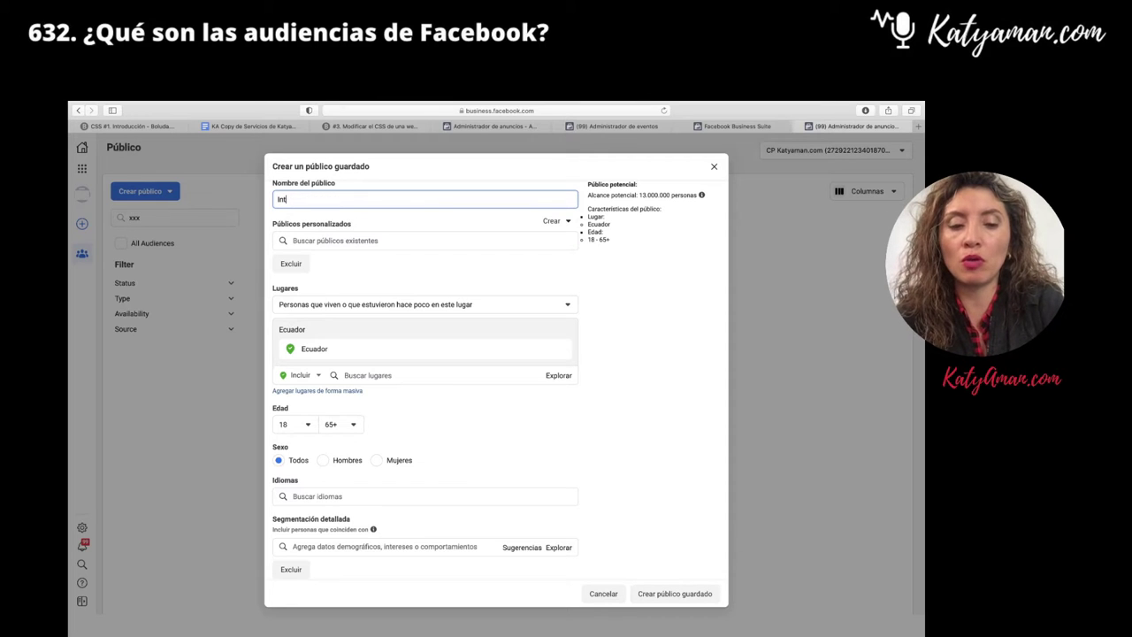
type("ee")
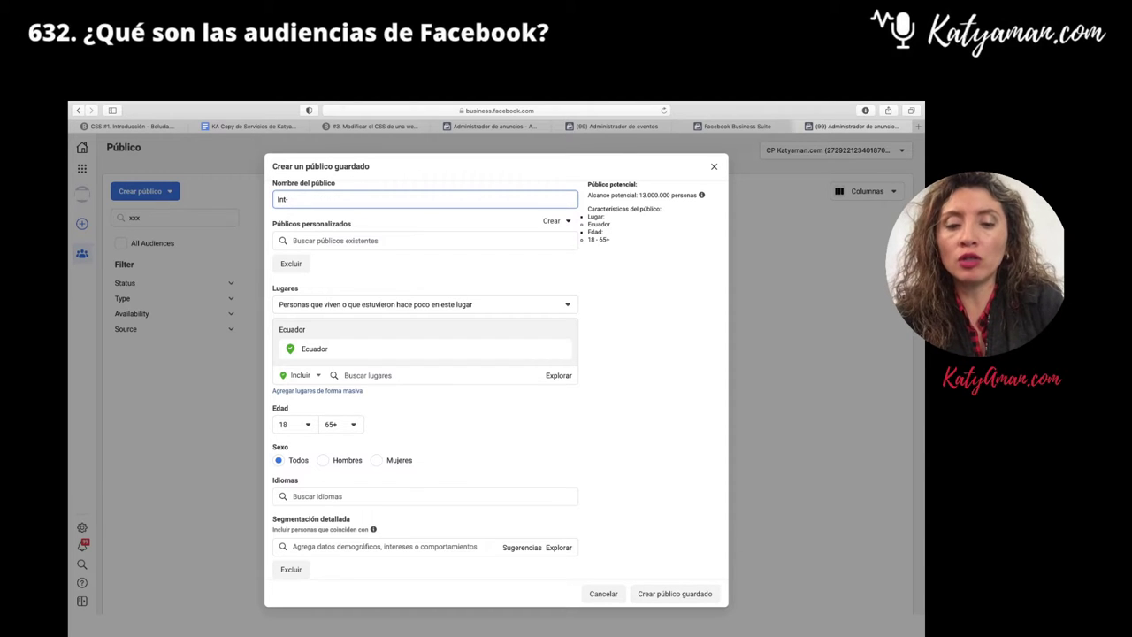
type("REa")
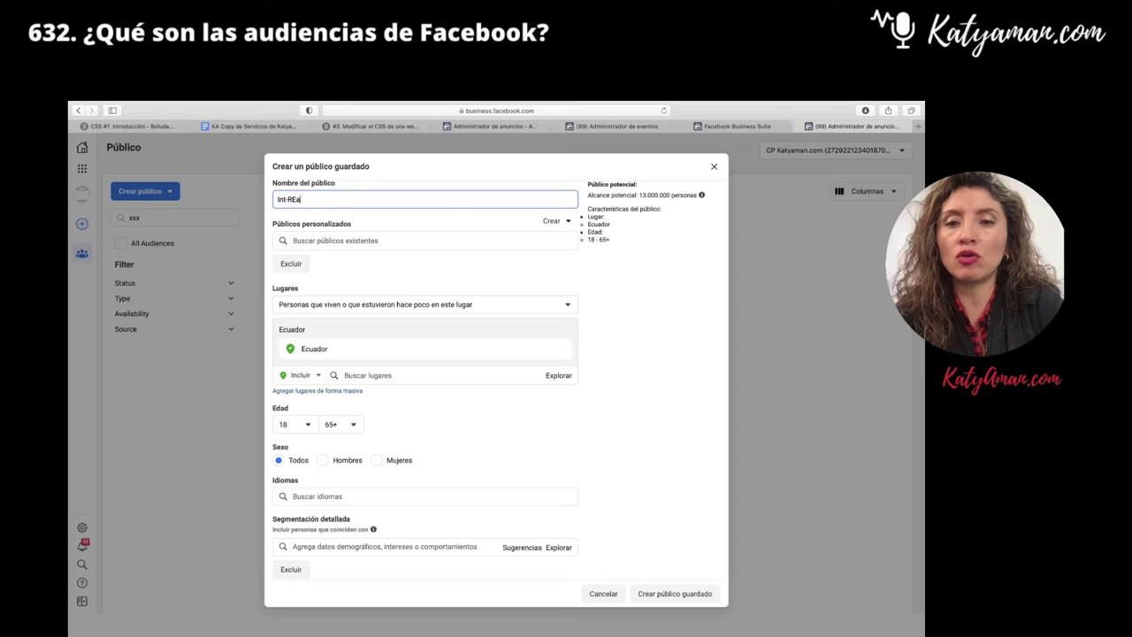
key("BackSpace")
key("BackSpace")
type("estruar")
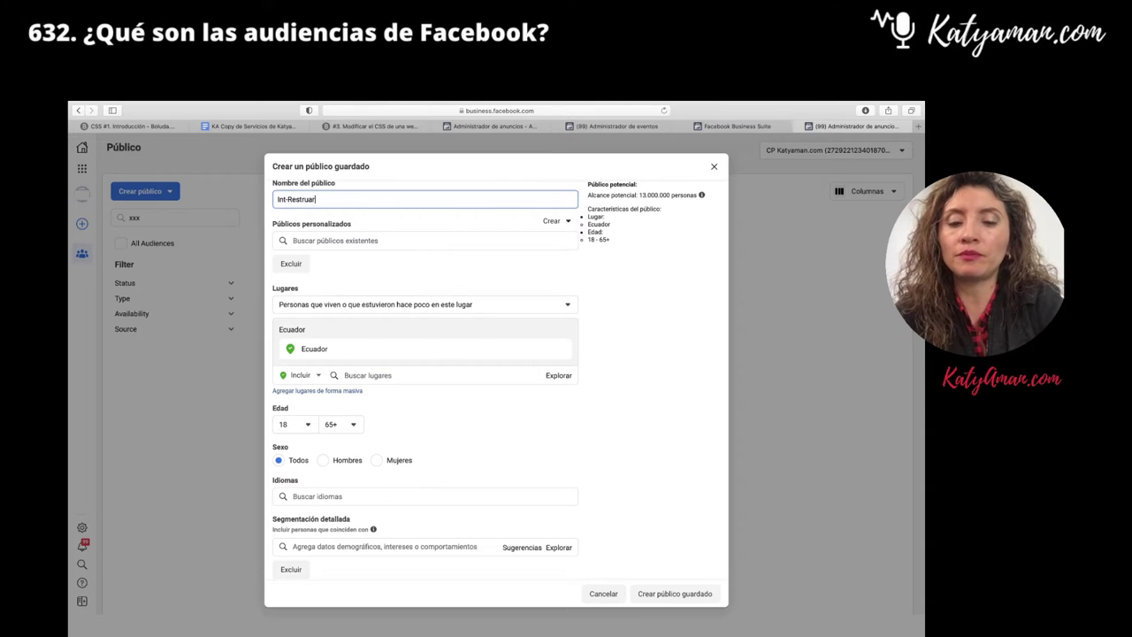
type("antes")
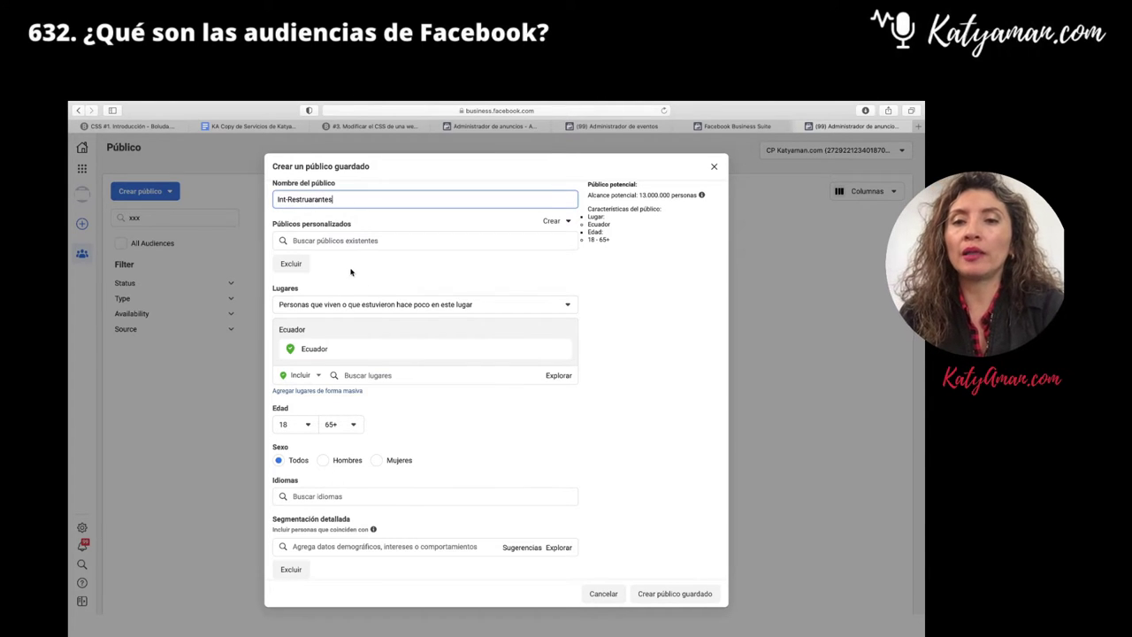
Set the saved audience's minimum age to 30
mouse_move(348, 218)
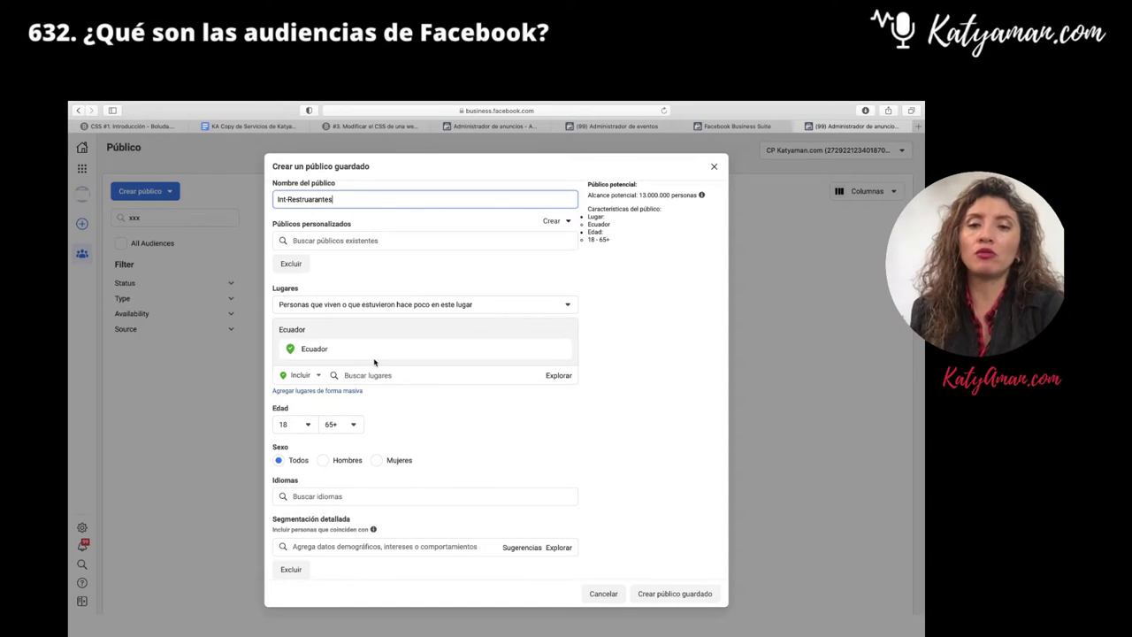
scroll(340, 396, "down", 2)
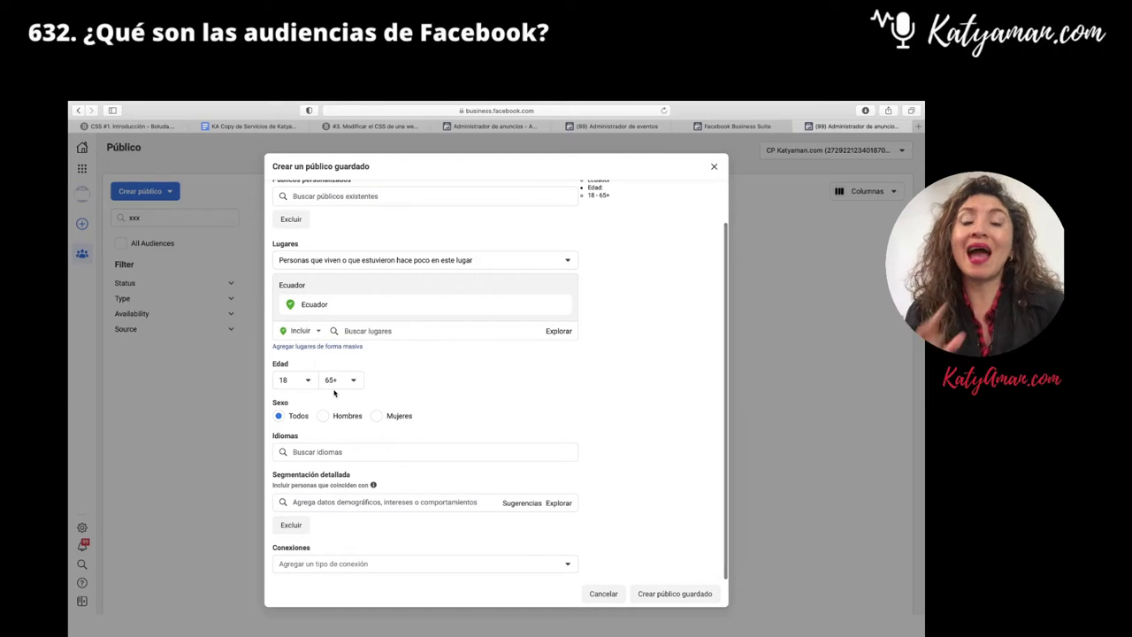
scroll(334, 394, "up", 2)
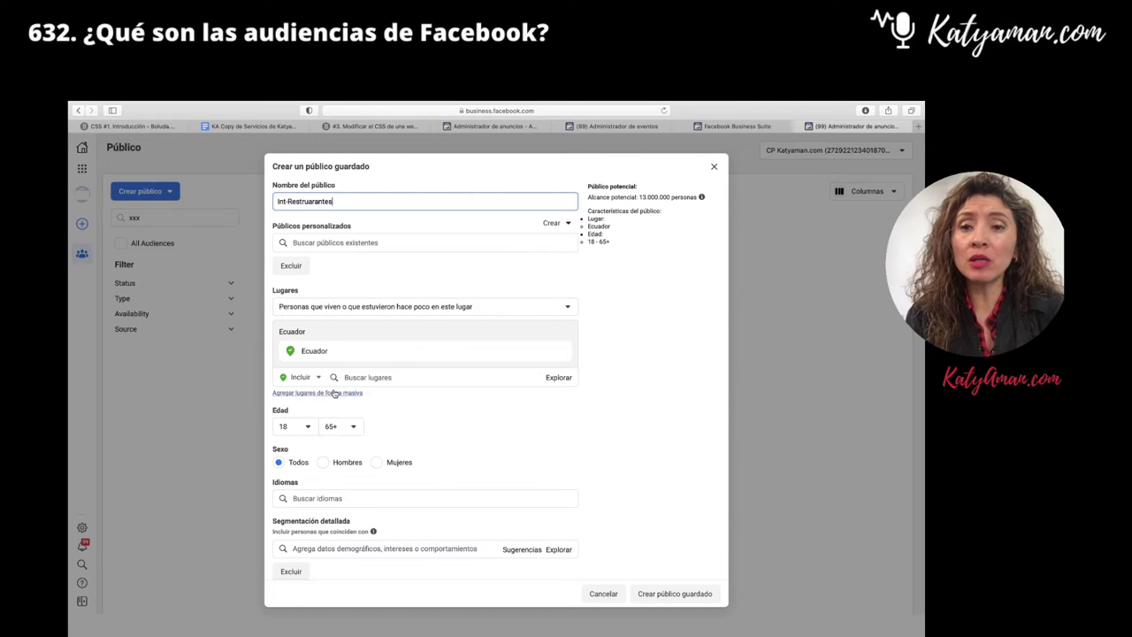
scroll(324, 384, "down", 2)
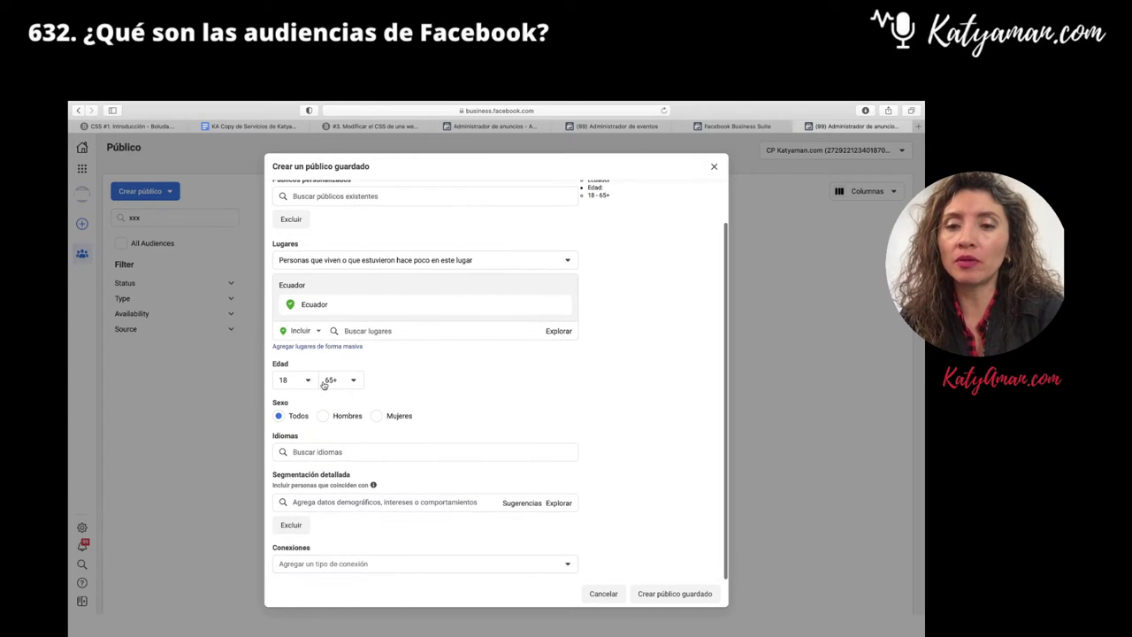
left_click(314, 383)
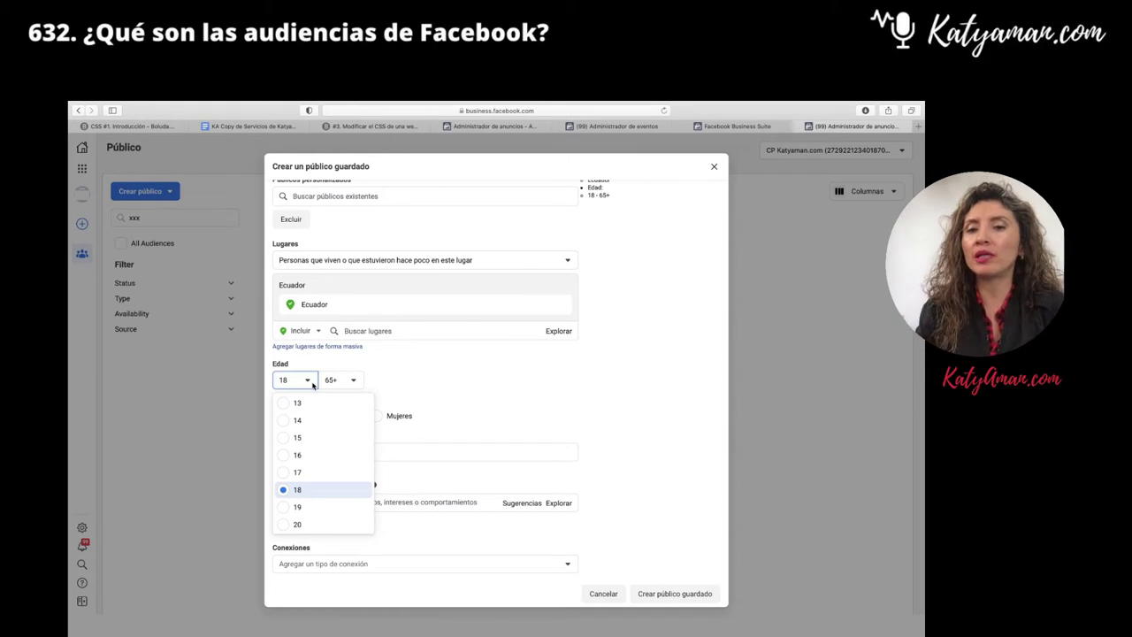
scroll(299, 408, "down", 3)
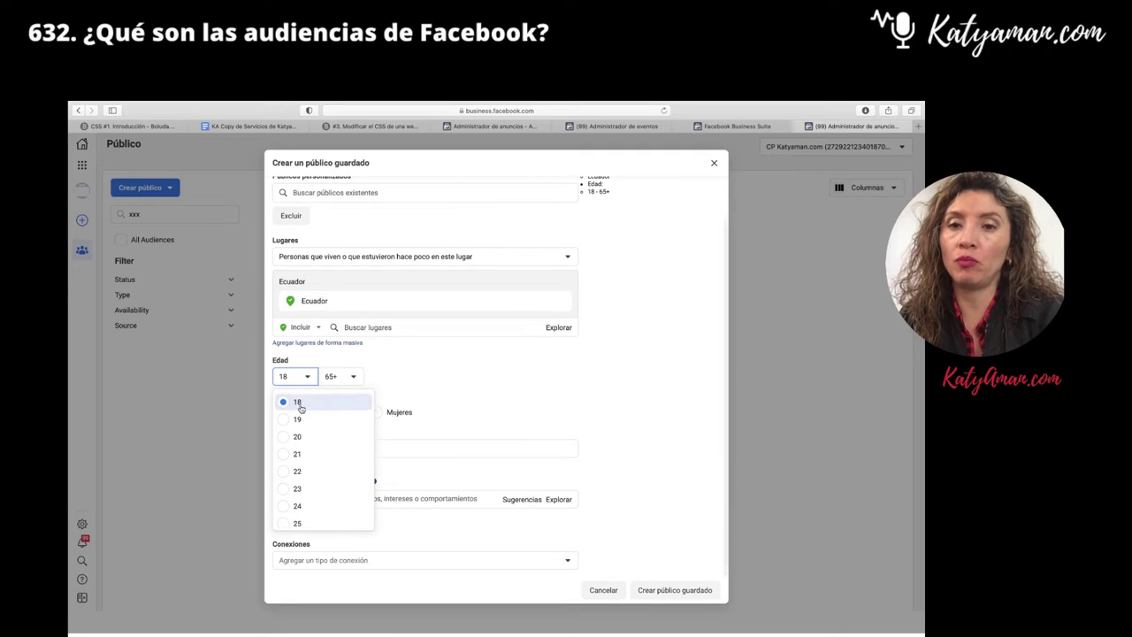
scroll(299, 429, "down", 1)
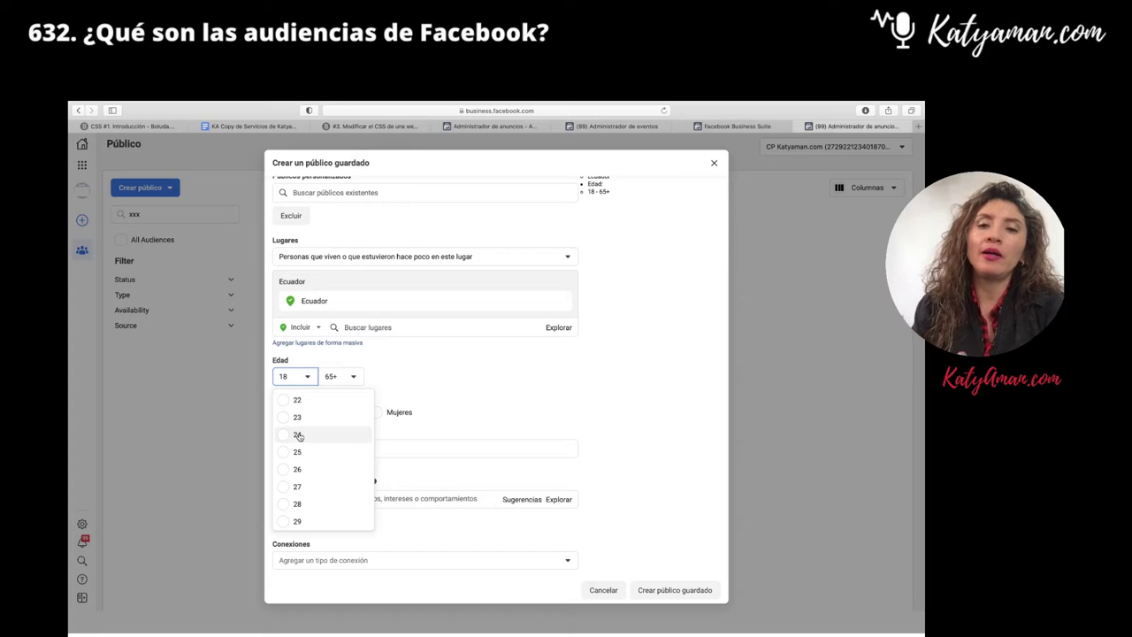
scroll(299, 437, "down", 3)
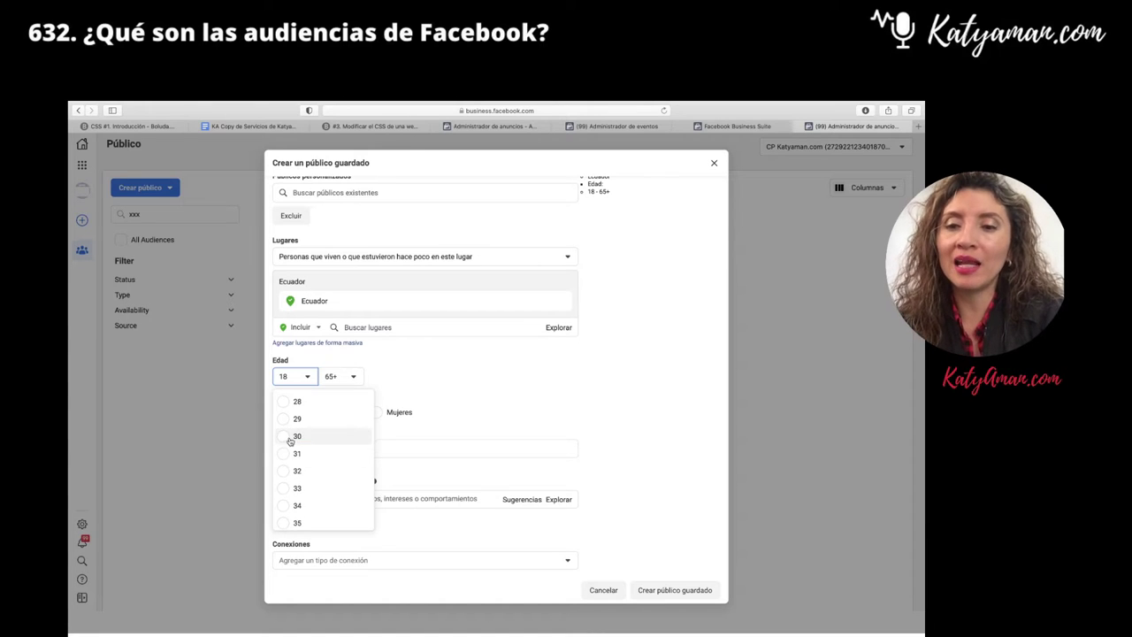
left_click(294, 436)
Set the saved audience's maximum age to 50
left_click(357, 377)
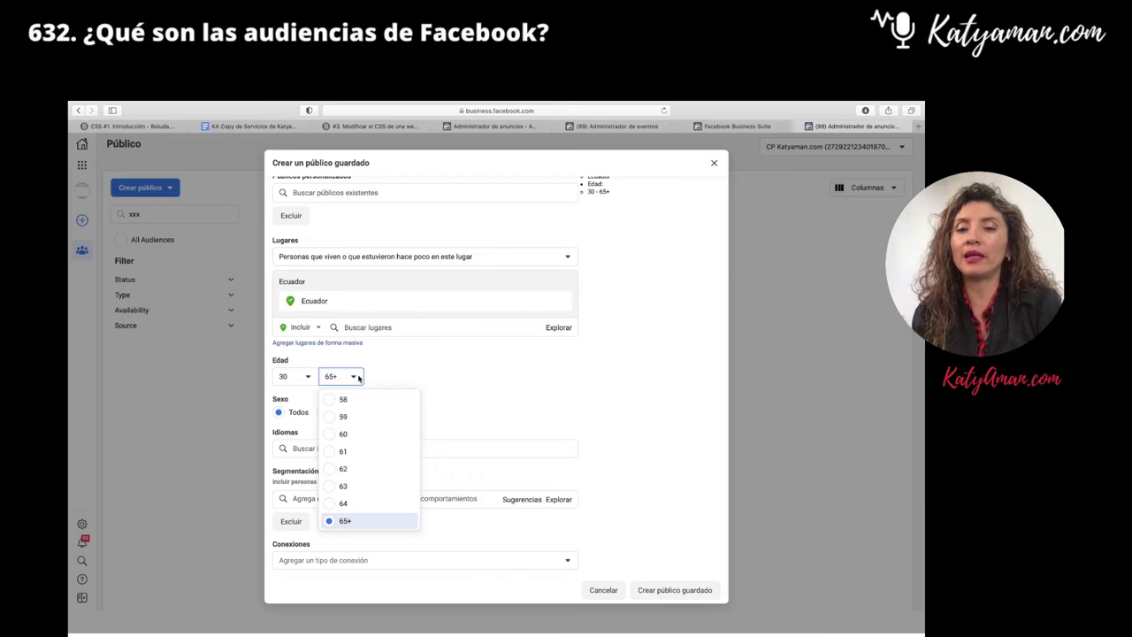
scroll(354, 435, "up", 4)
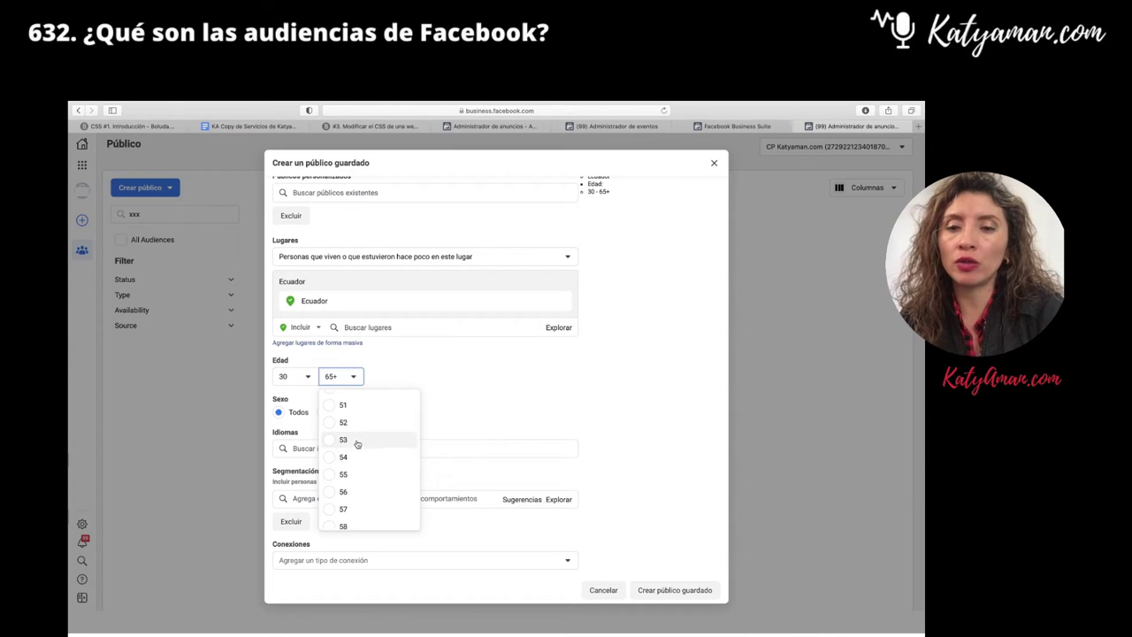
scroll(340, 433, "up", 2)
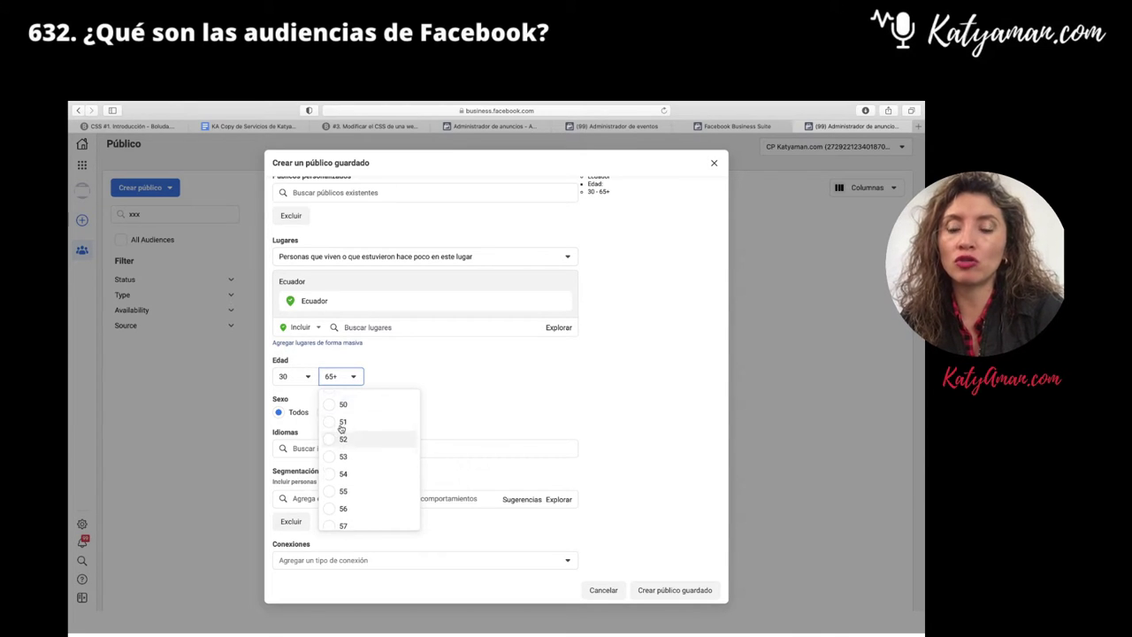
left_click(337, 413)
Limit the audience's gender to Mujeres and activate the language search
mouse_move(306, 435)
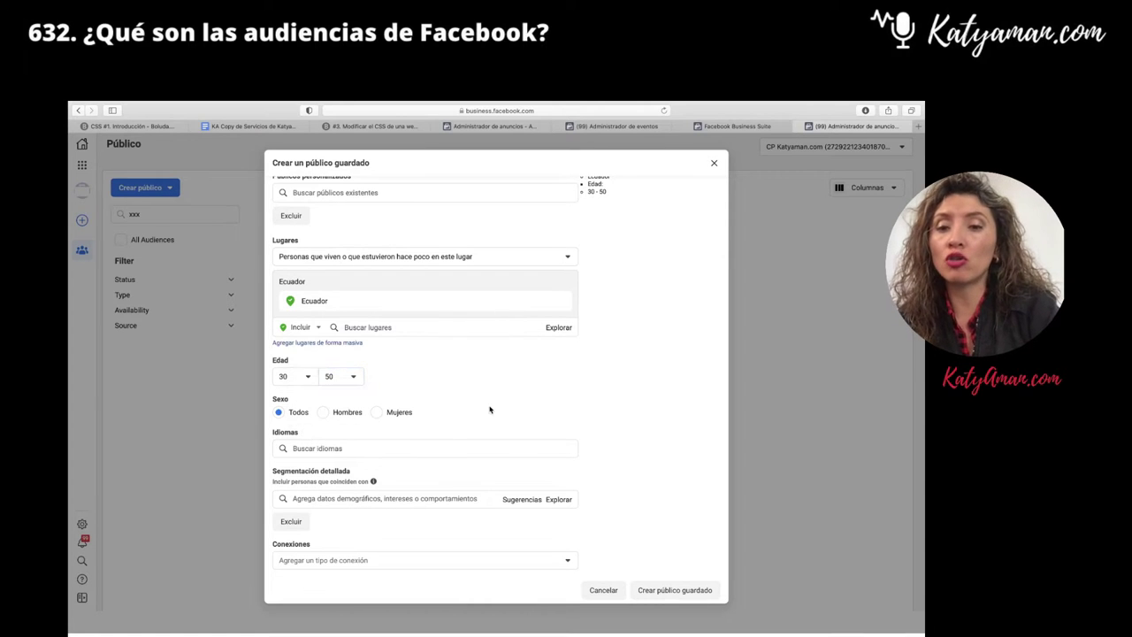
left_click(378, 413)
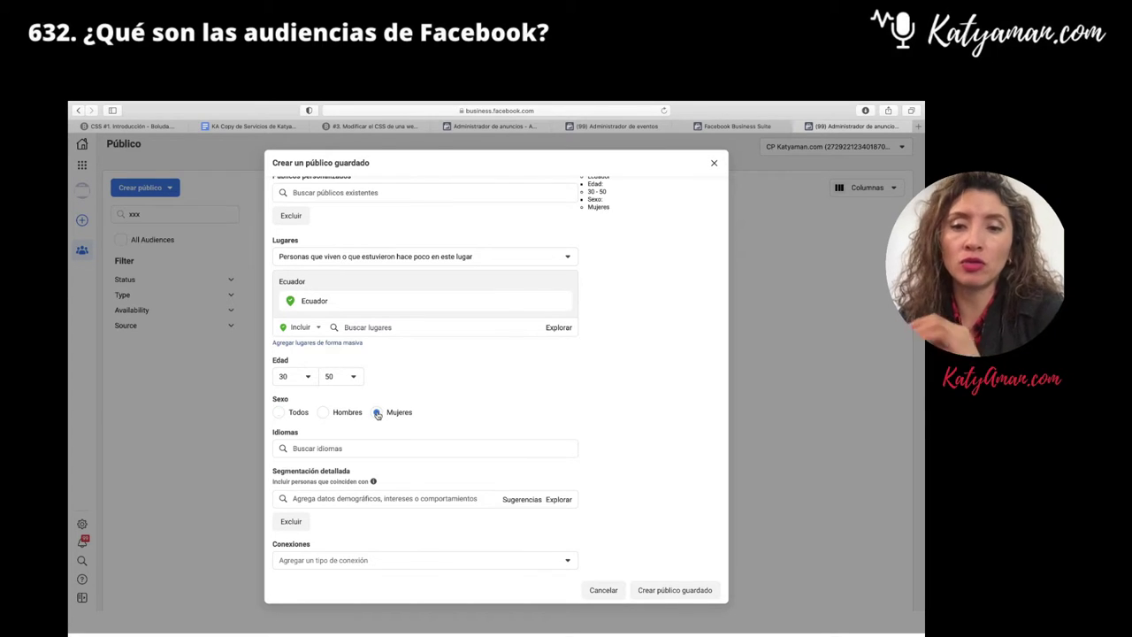
left_click(315, 449)
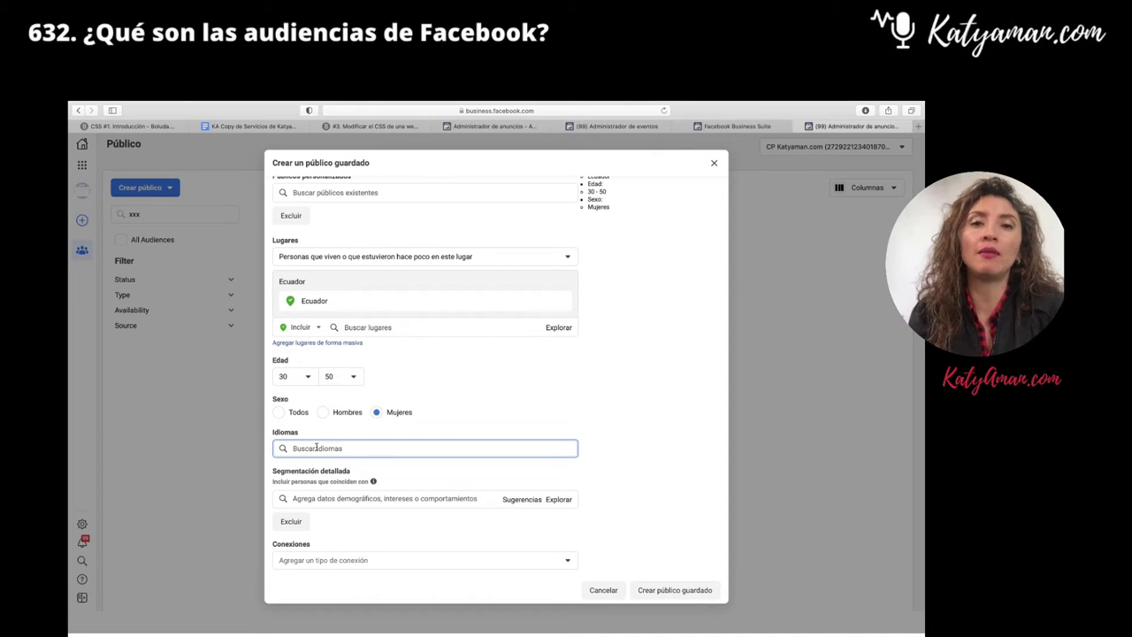
scroll(315, 448, "up", 1)
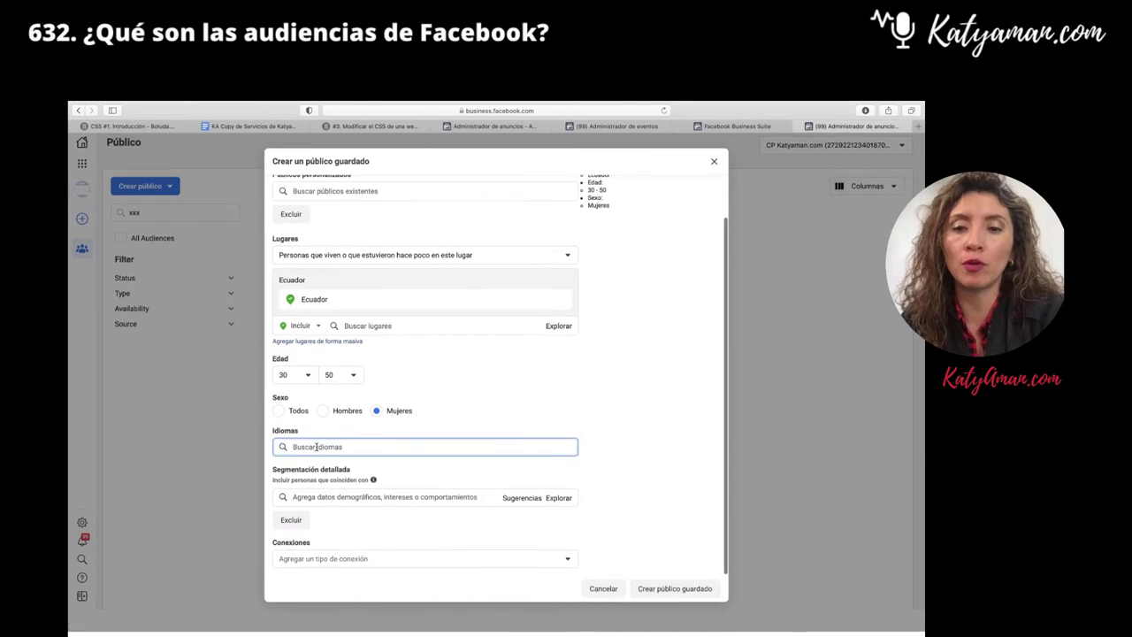
Show the suggestions for detailed targeting, followed by its browsable list of categories
left_click(344, 501)
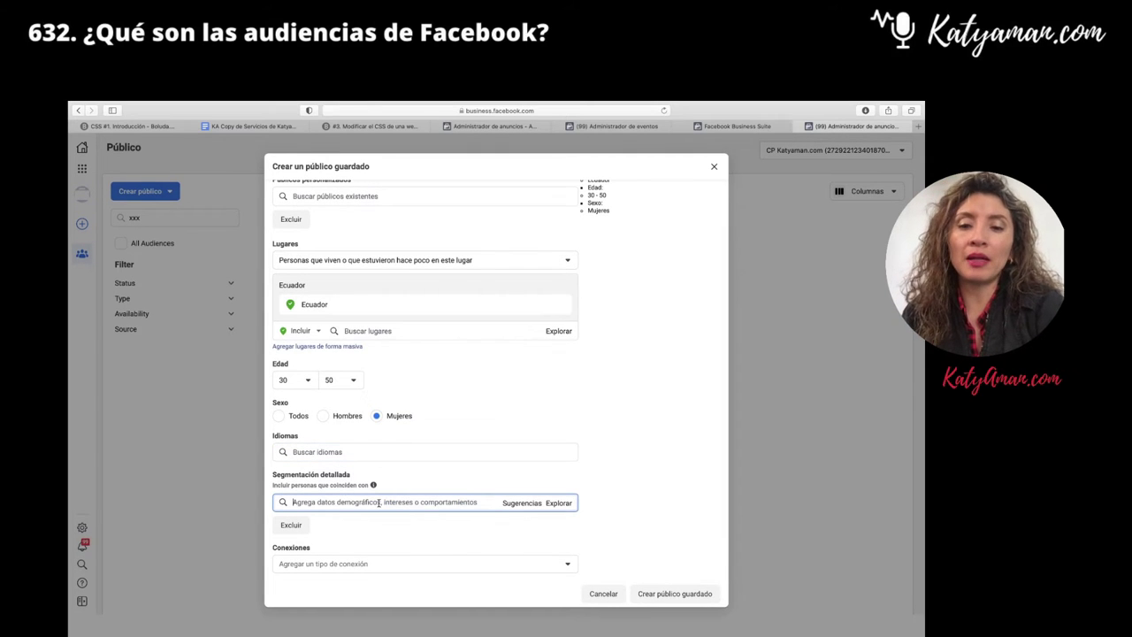
left_click(523, 504)
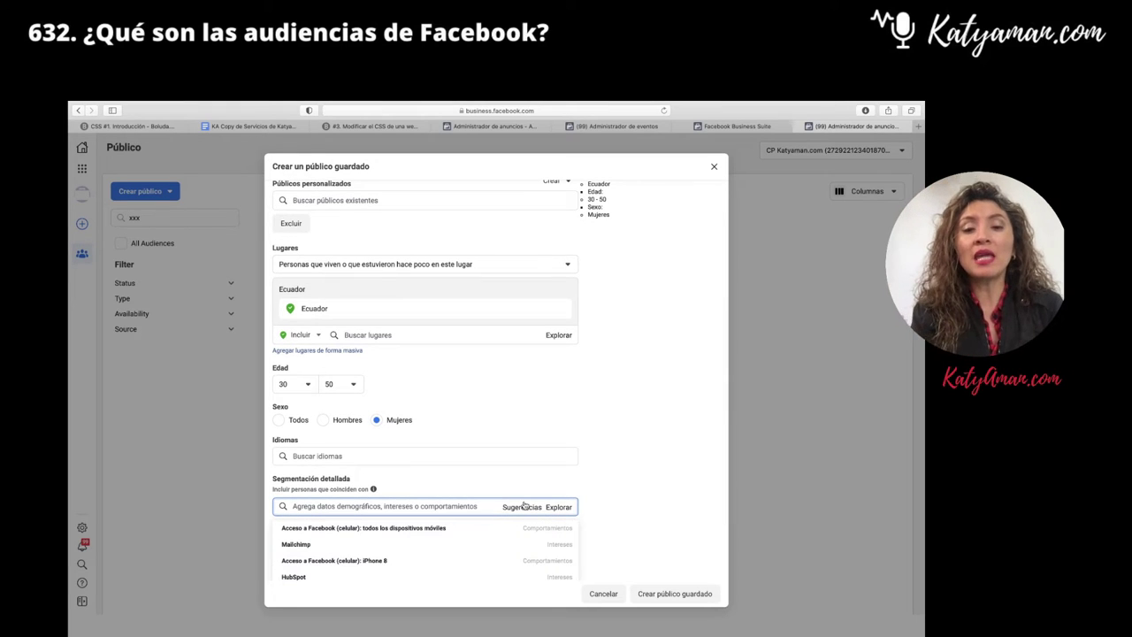
left_click(562, 509)
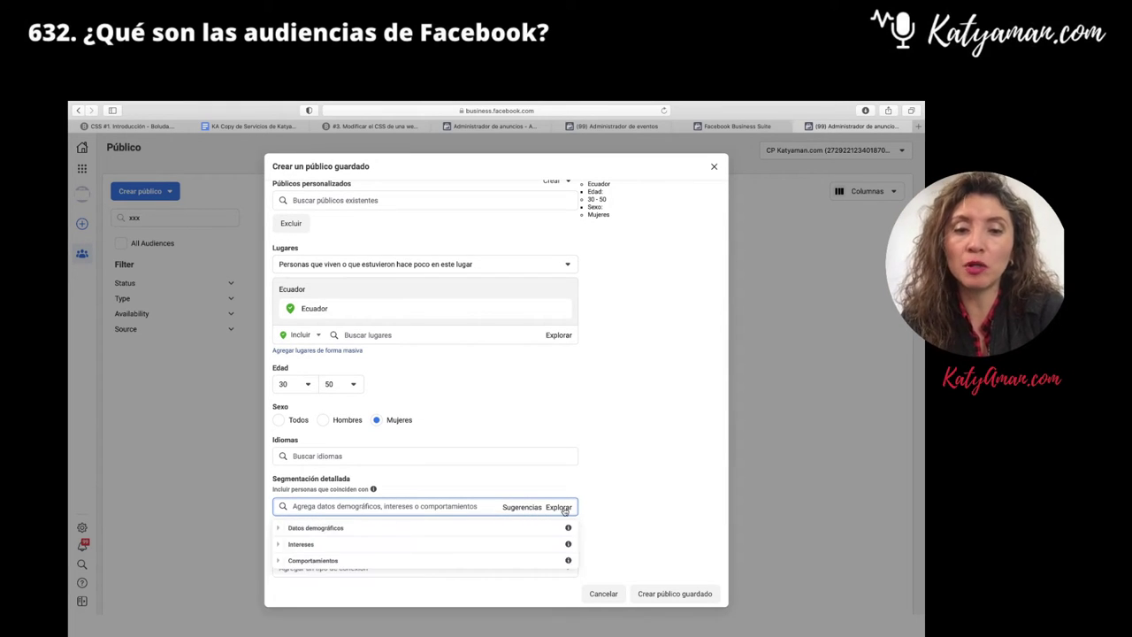
scroll(646, 443, "down", 1)
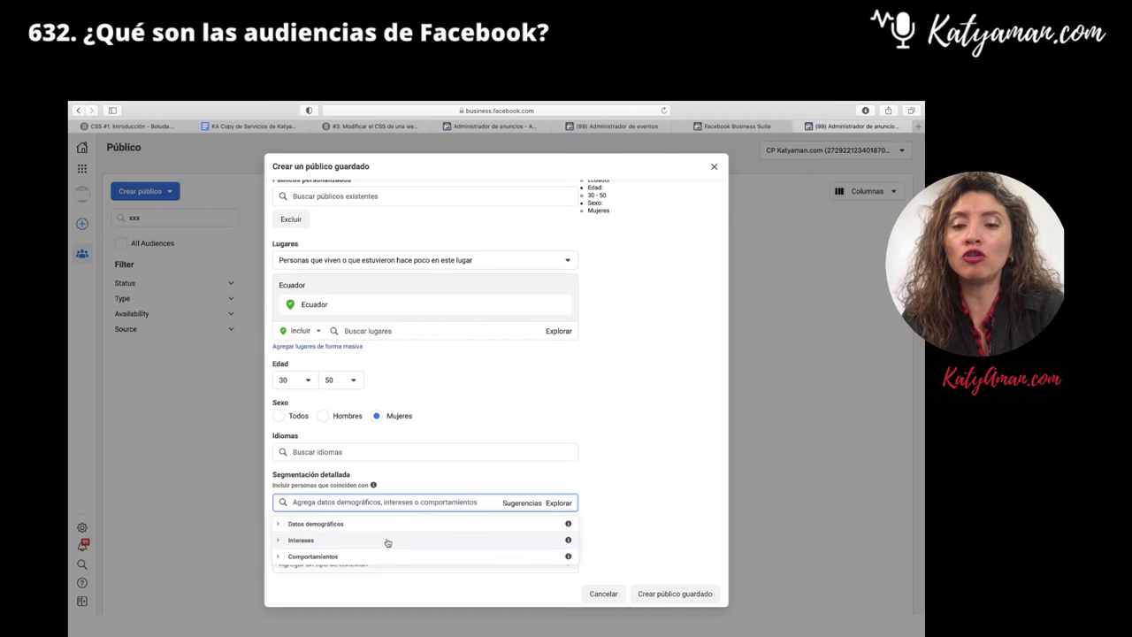
Examine the Datos demográficos targeting options, expanding Entidad financiera and Acontecimientos importantes
left_click(359, 527)
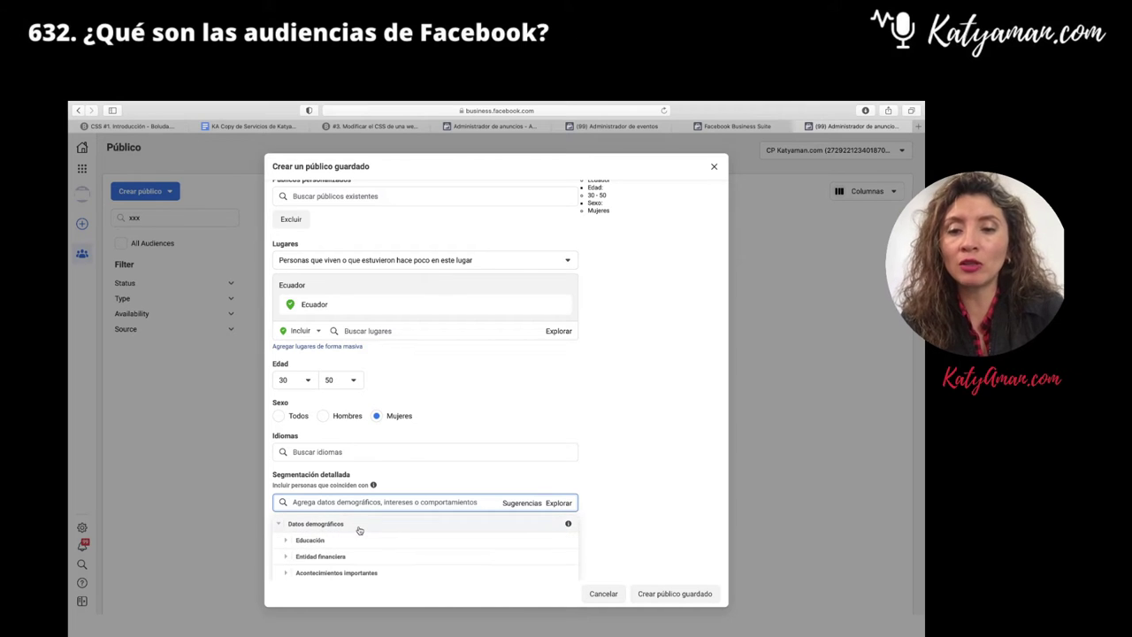
scroll(359, 530, "down", 2)
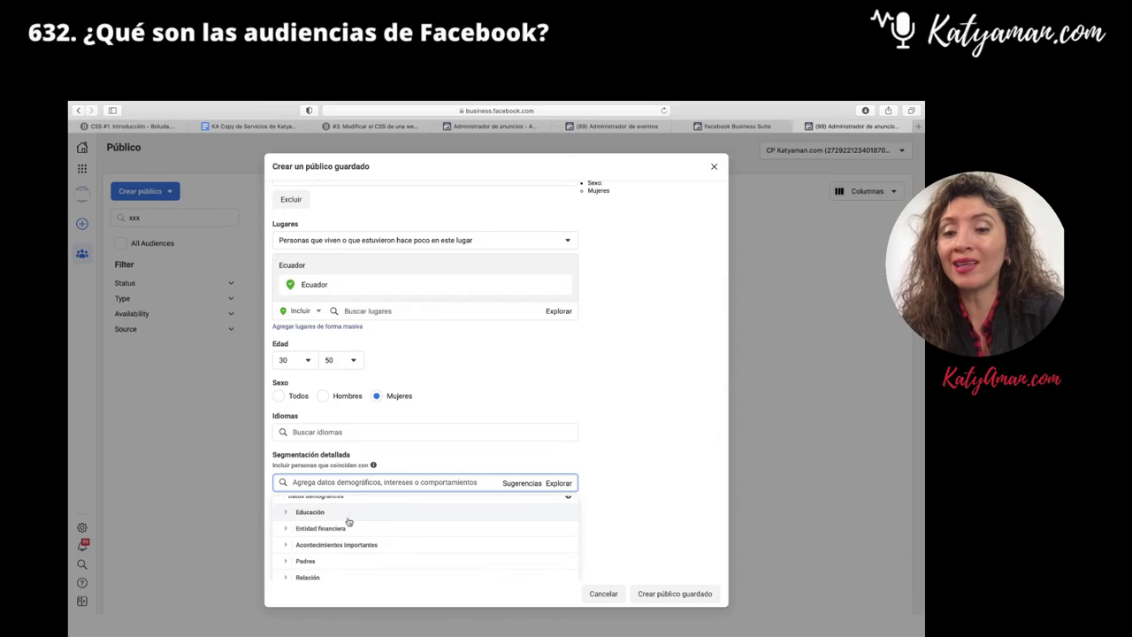
left_click(348, 533)
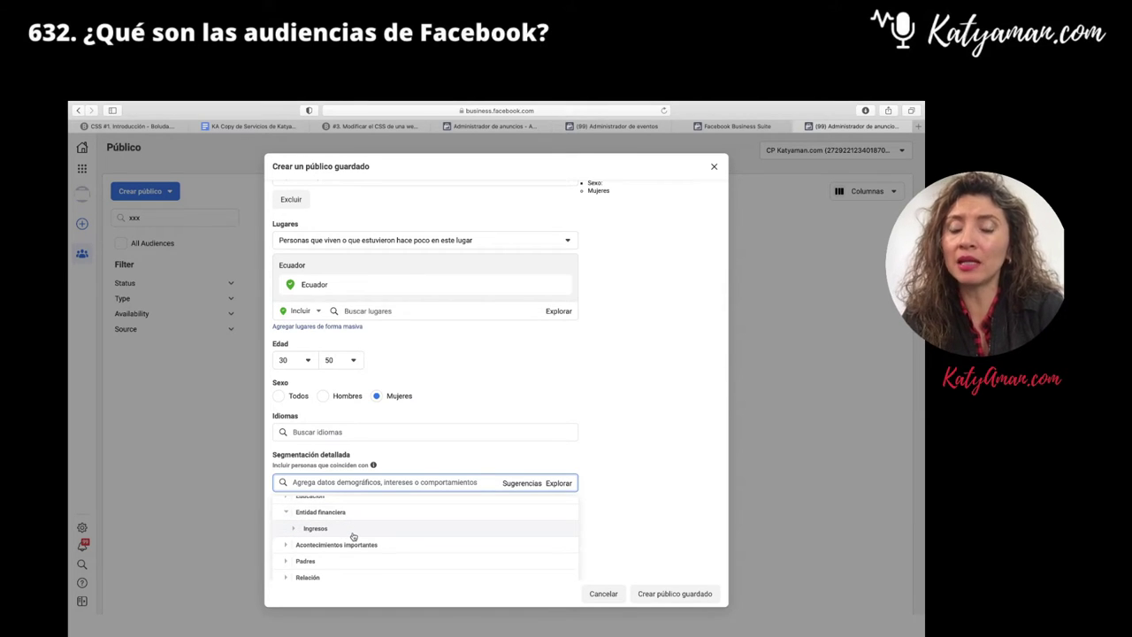
scroll(352, 536, "up", 1)
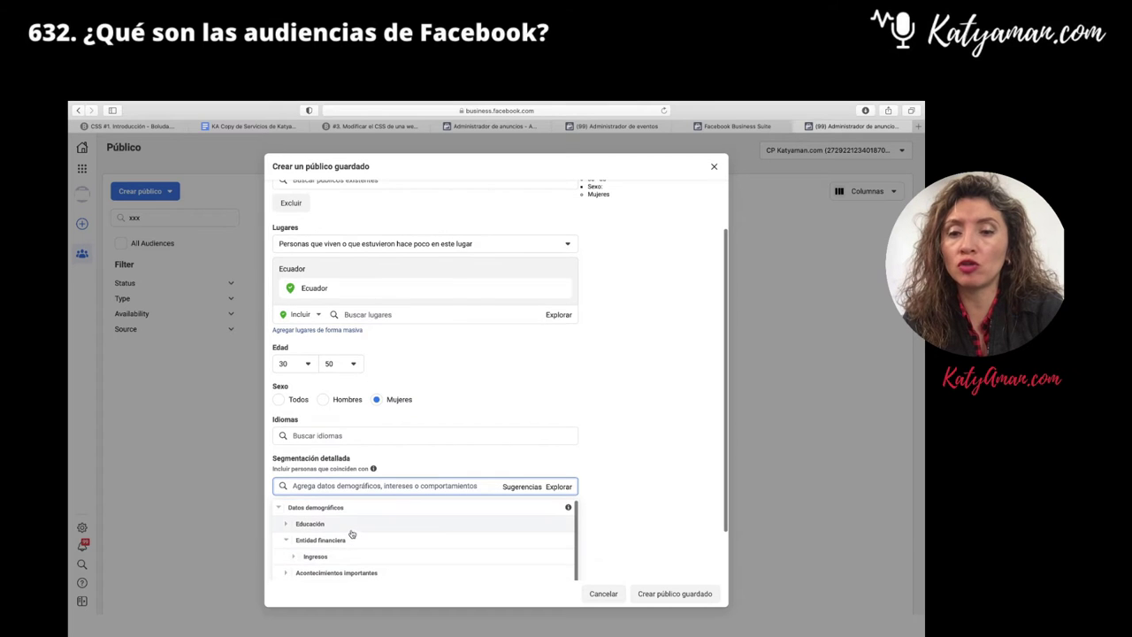
scroll(350, 533, "down", 1)
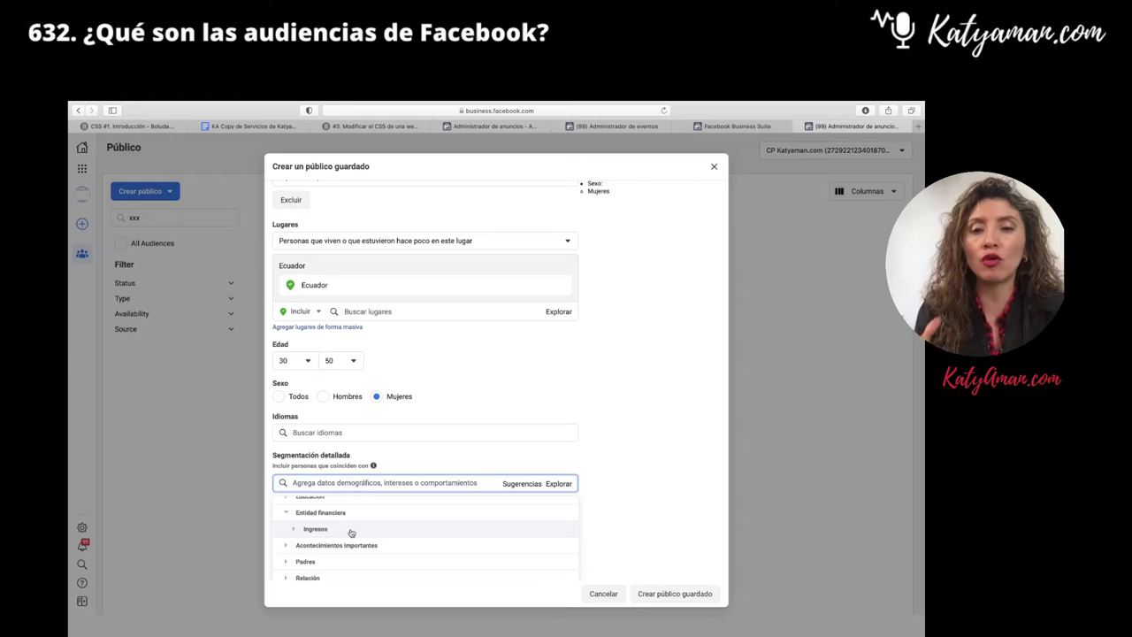
scroll(351, 532, "down", 2)
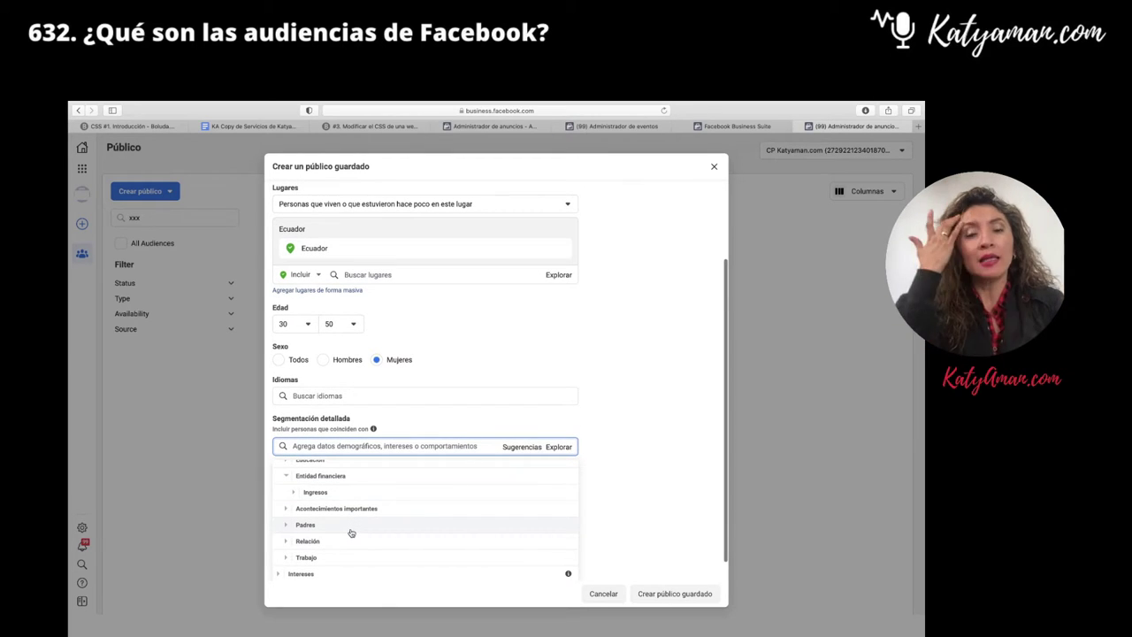
scroll(351, 532, "down", 1)
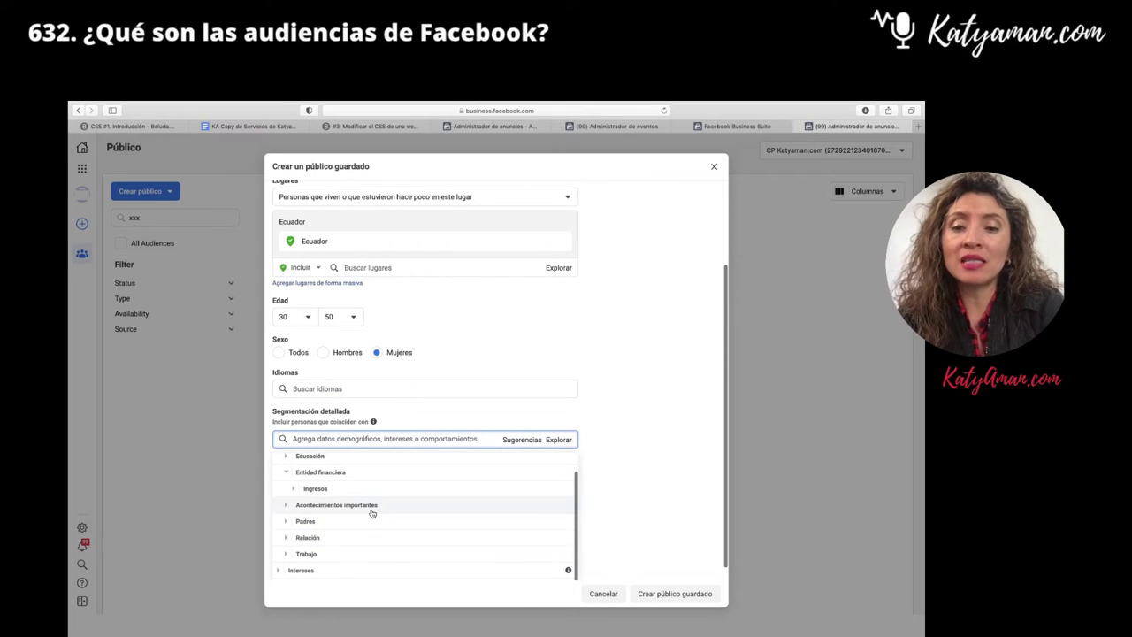
left_click(374, 507)
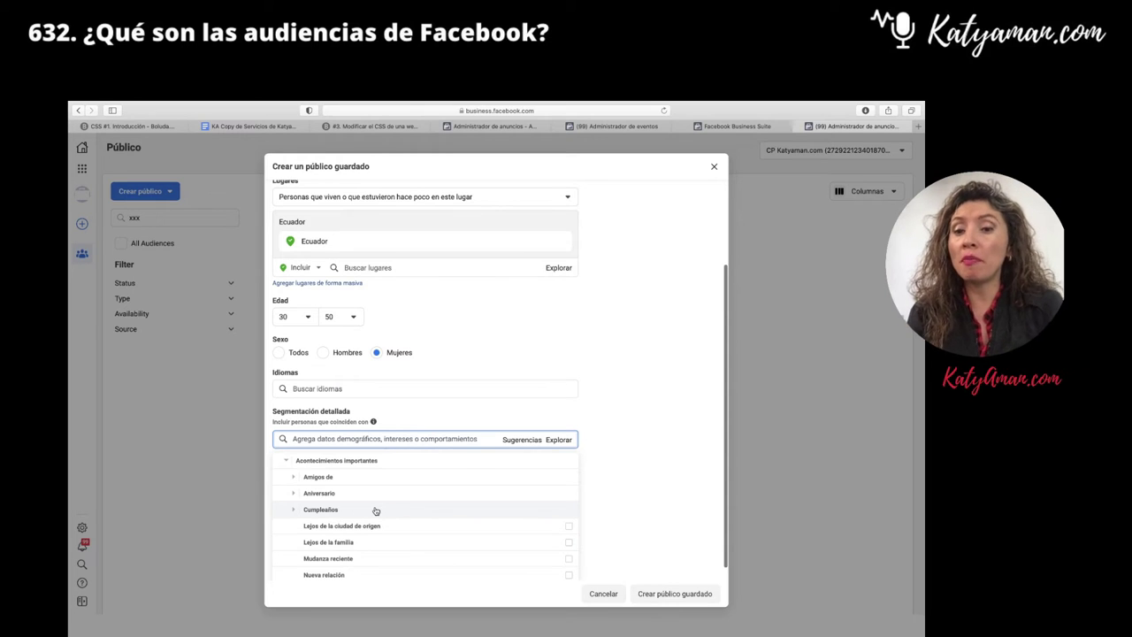
Examine the Acontecimientos importantes targeting options, including the Cumpleaños subgroup, and collapse the Acontecimientos importantes category
scroll(375, 511, "down", 5)
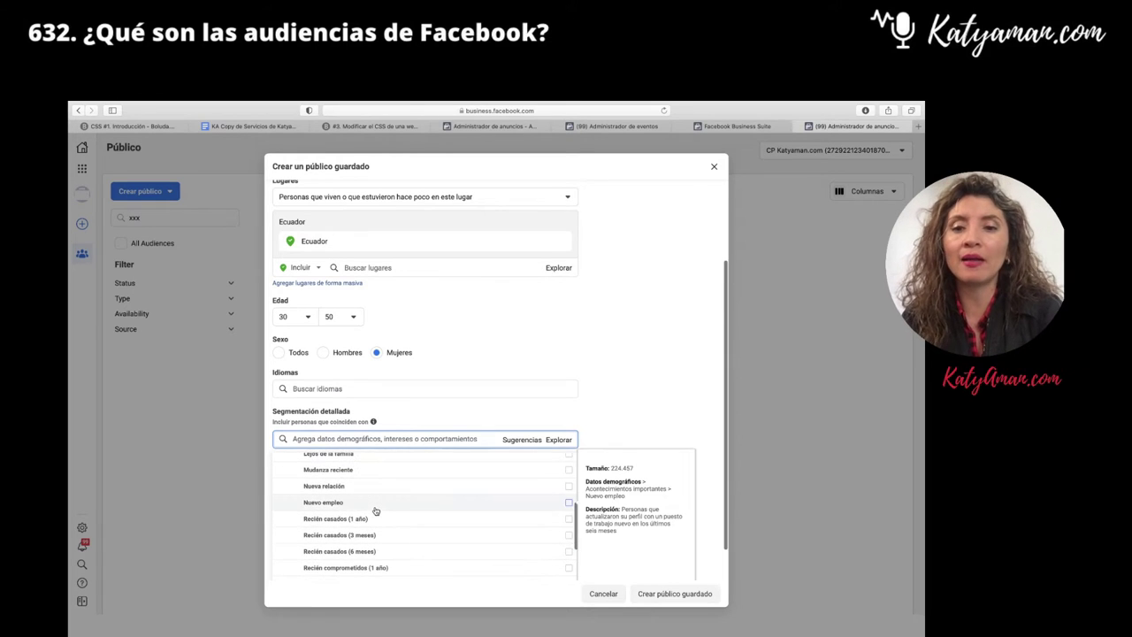
scroll(375, 511, "up", 3)
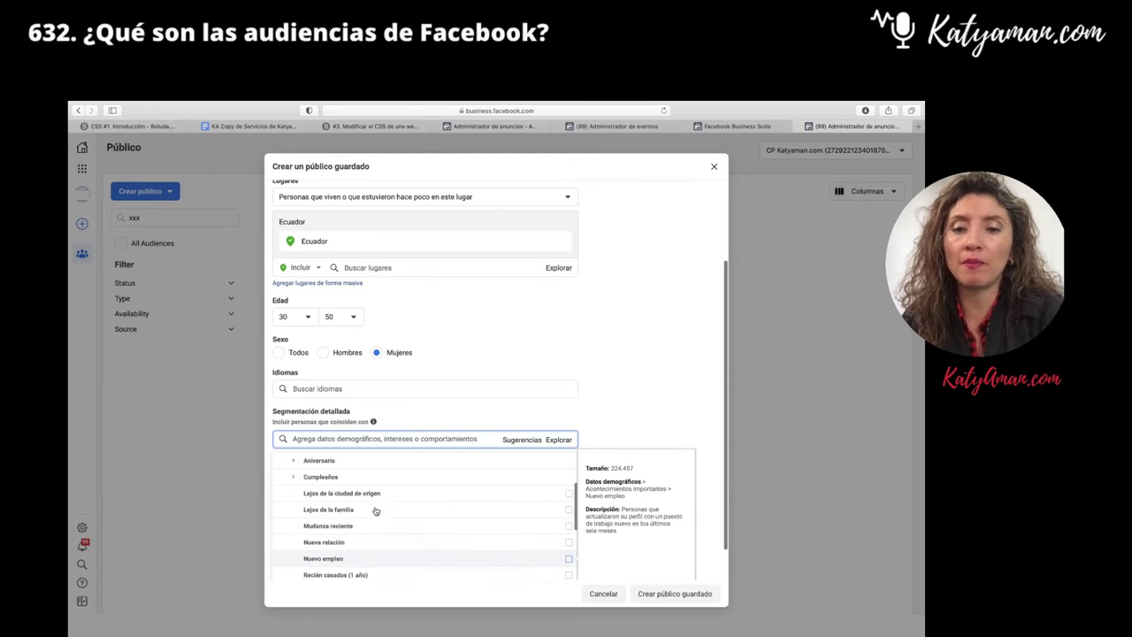
left_click(295, 479)
scroll(317, 493, "down", 1)
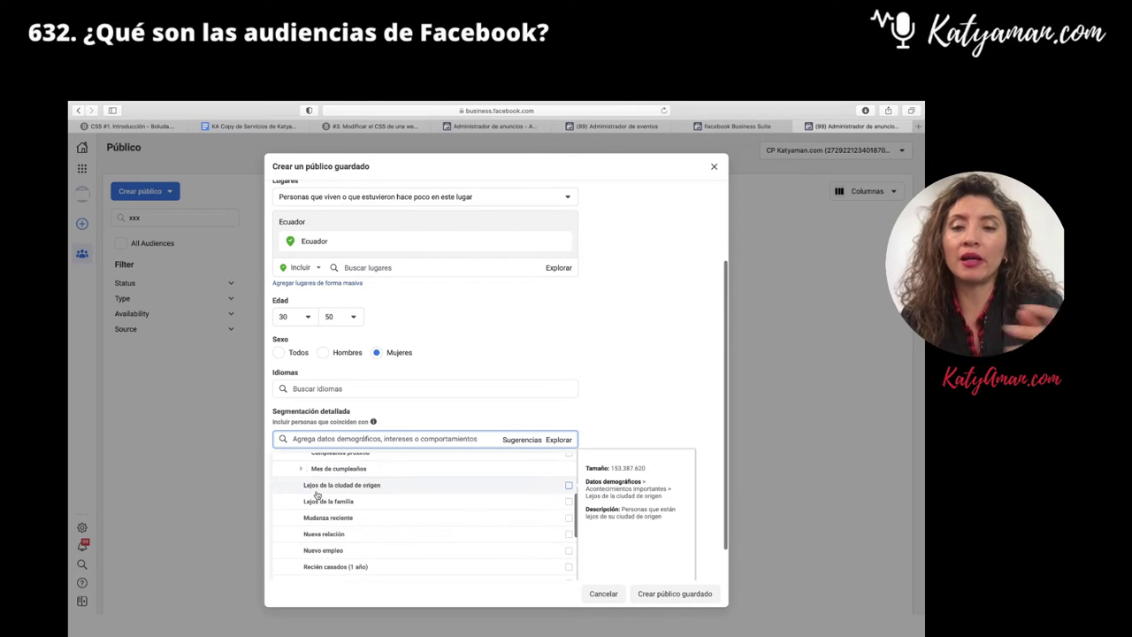
scroll(317, 495, "up", 1)
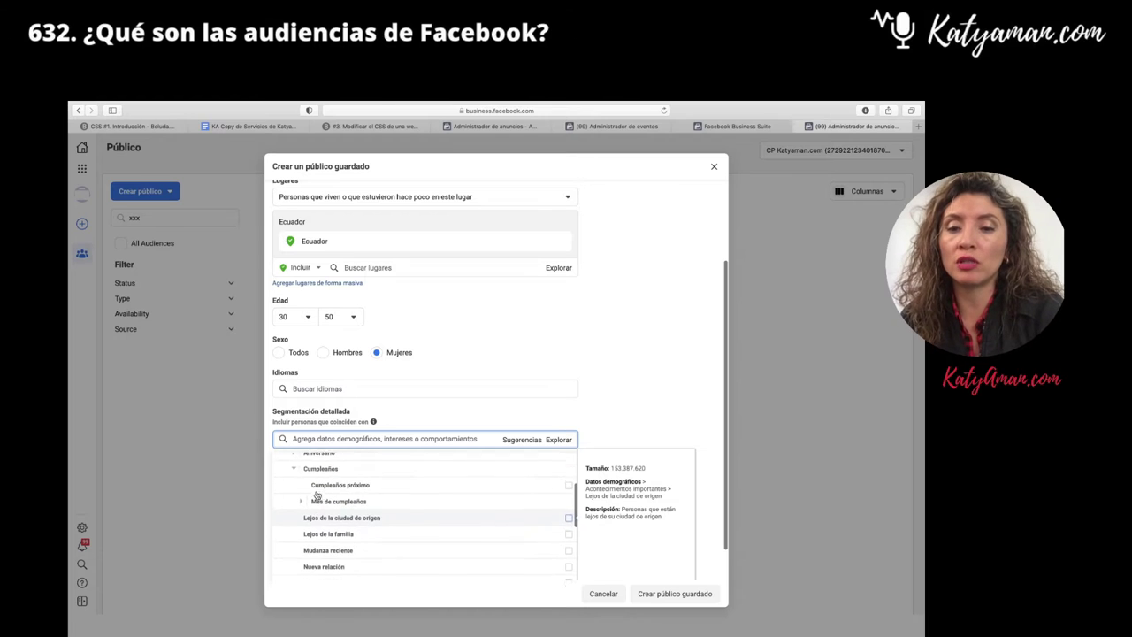
left_click(296, 480)
scroll(316, 500, "up", 1)
scroll(317, 507, "down", 1)
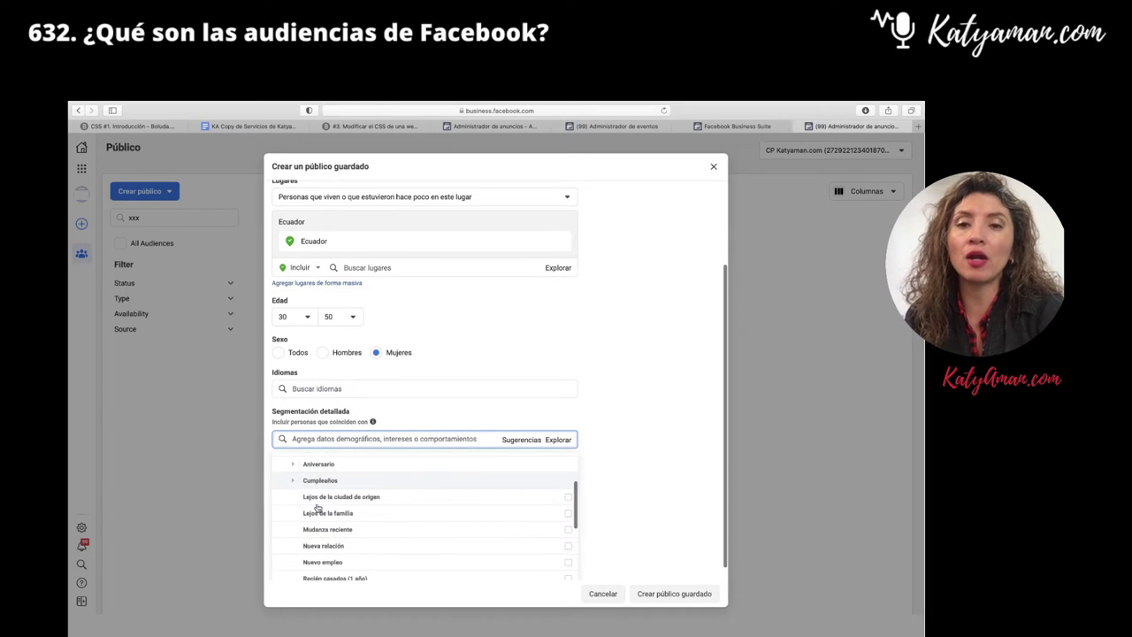
mouse_move(317, 506)
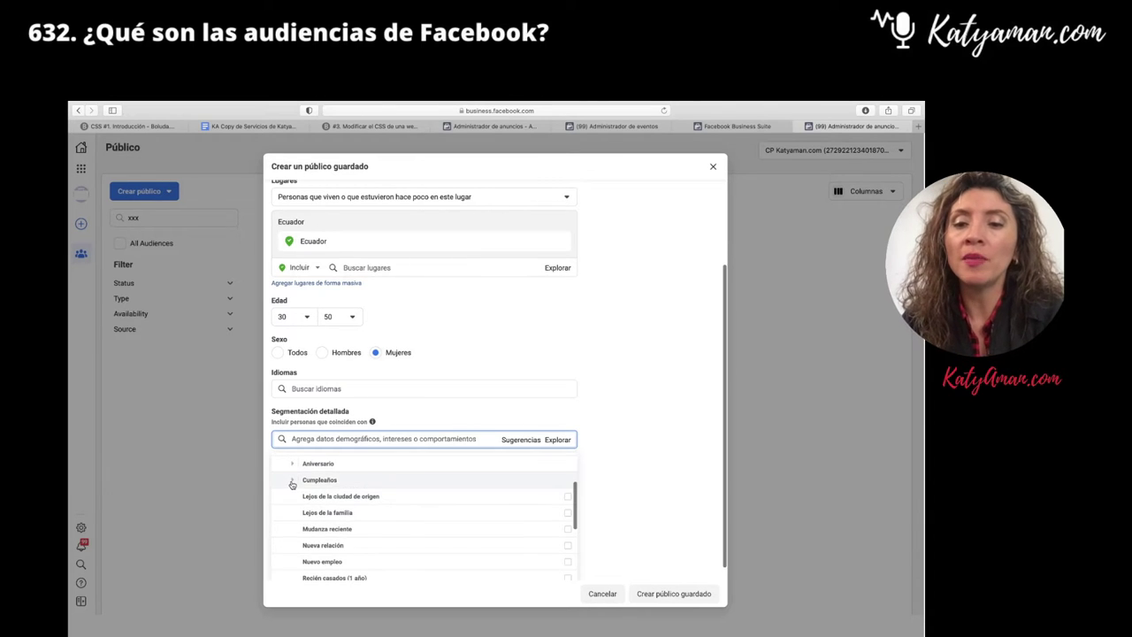
left_click(293, 481)
scroll(292, 486, "up", 2)
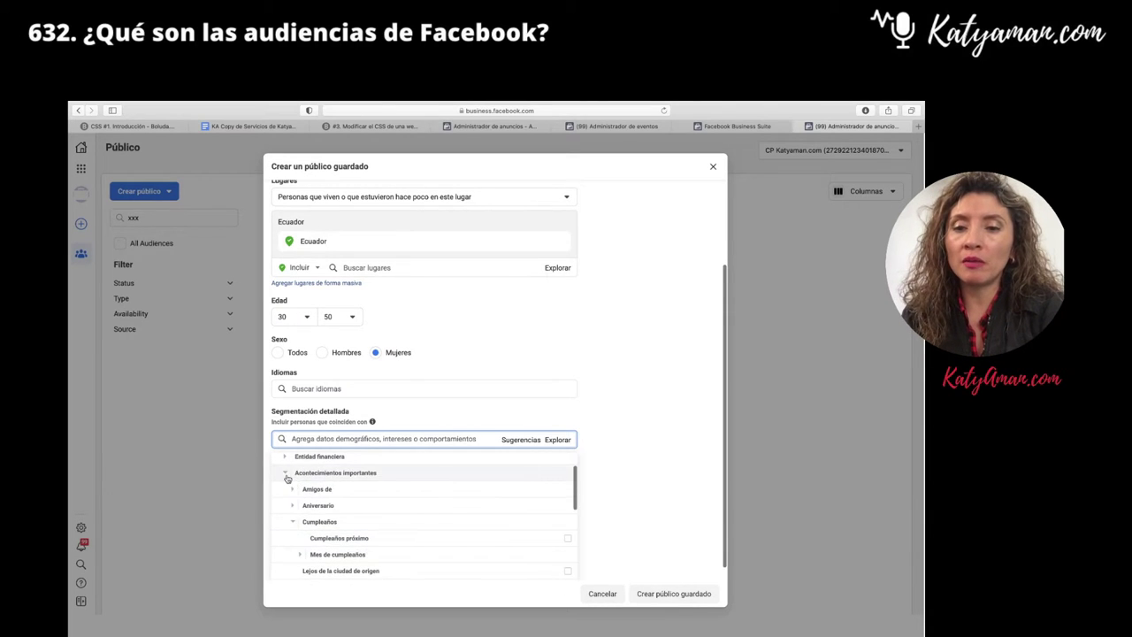
left_click(286, 474)
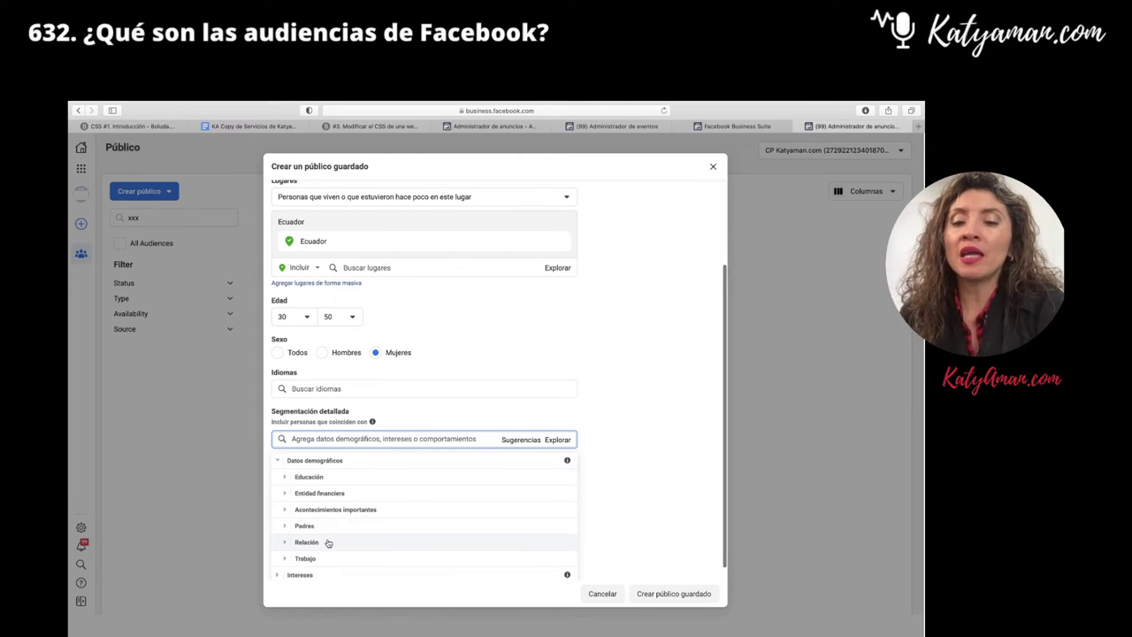
Examine the Trabajo targeting options under Datos demográficos and collapse the whole Datos demográficos category
left_click(328, 544)
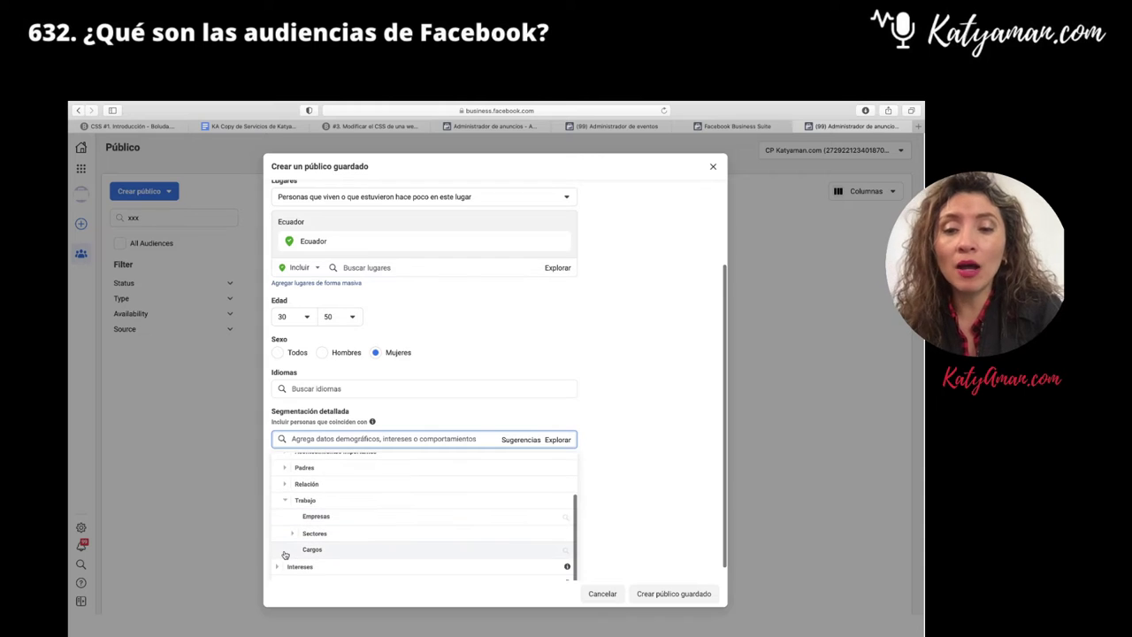
left_click(285, 551)
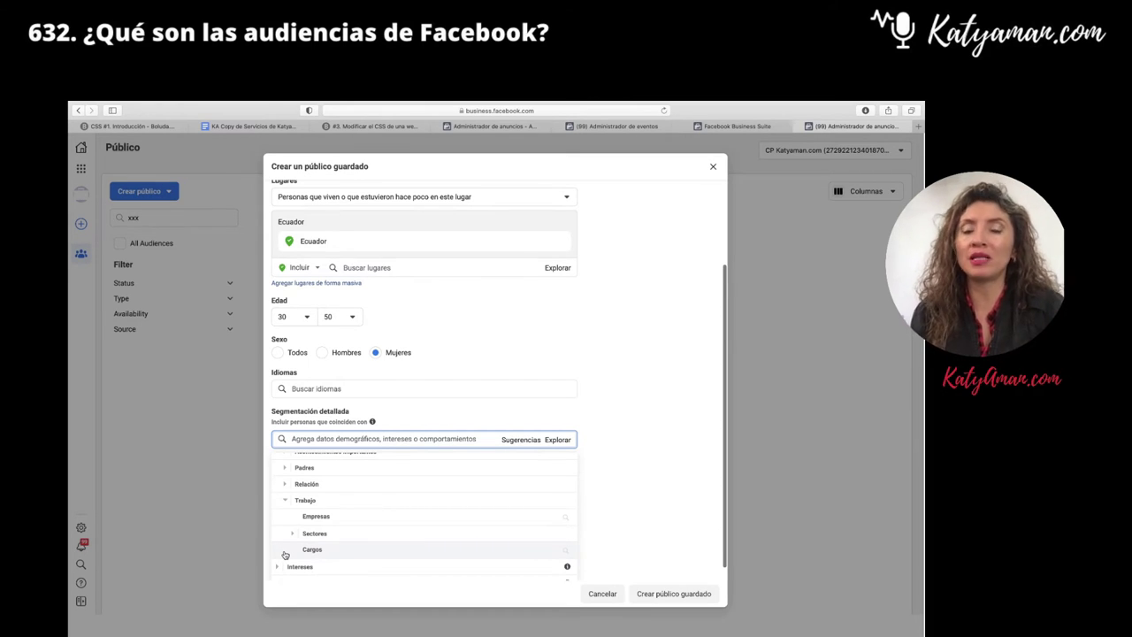
scroll(285, 554, "down", 1)
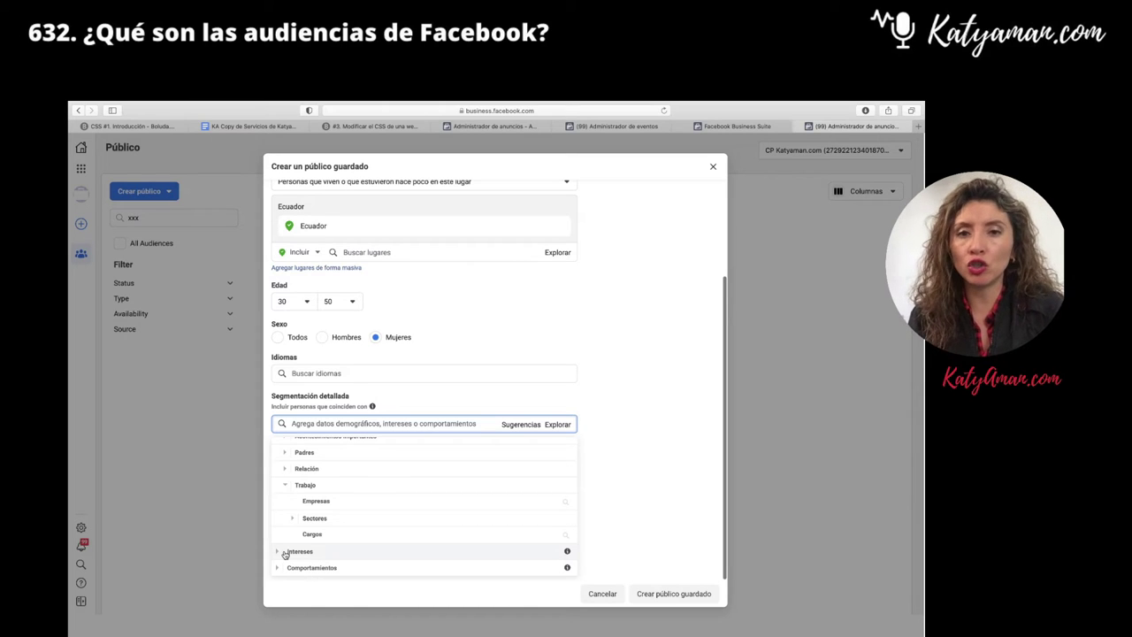
scroll(286, 495, "up", 5)
left_click(278, 501)
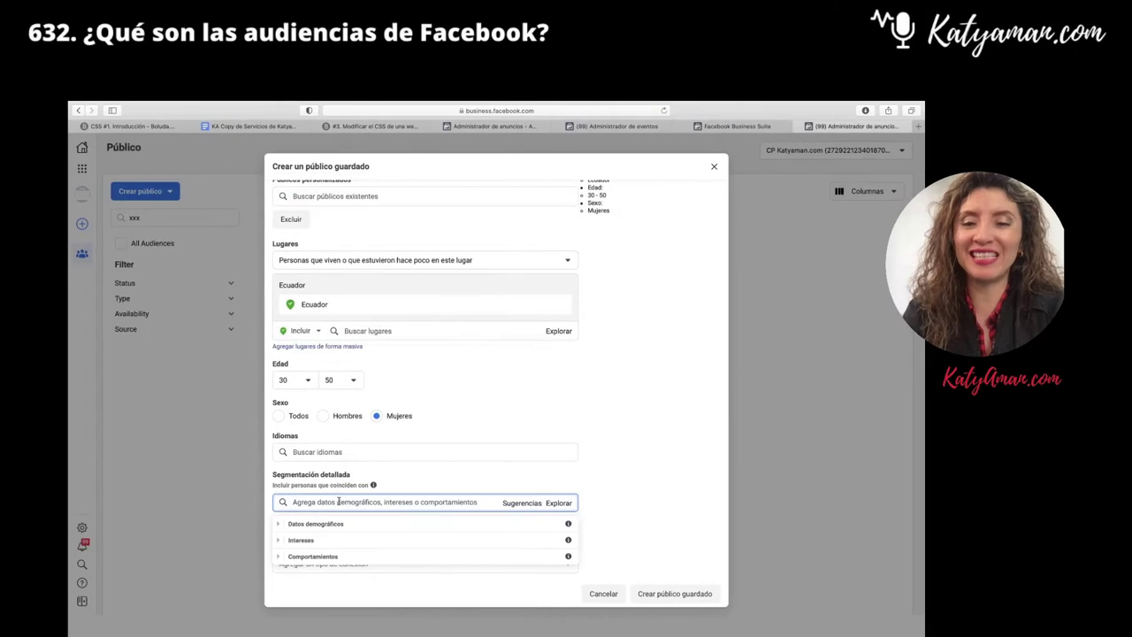
Reopen the detailed targeting list and examine the Intereses categories from Comida y bebida to Tecnología, collapsing Intereses when done
left_click(637, 449)
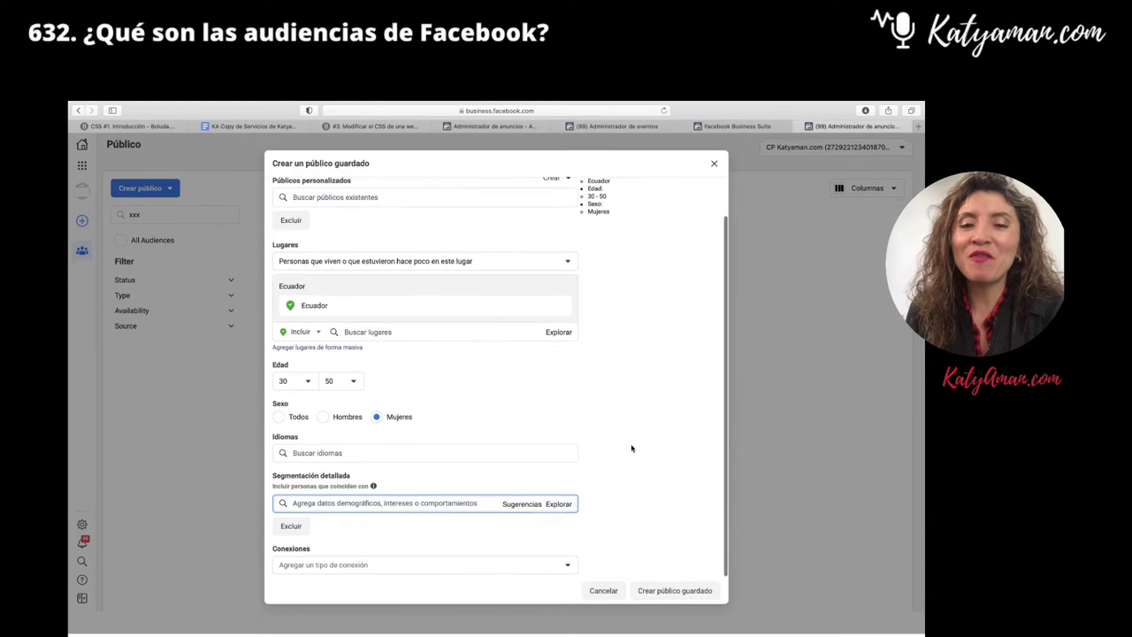
left_click(469, 503)
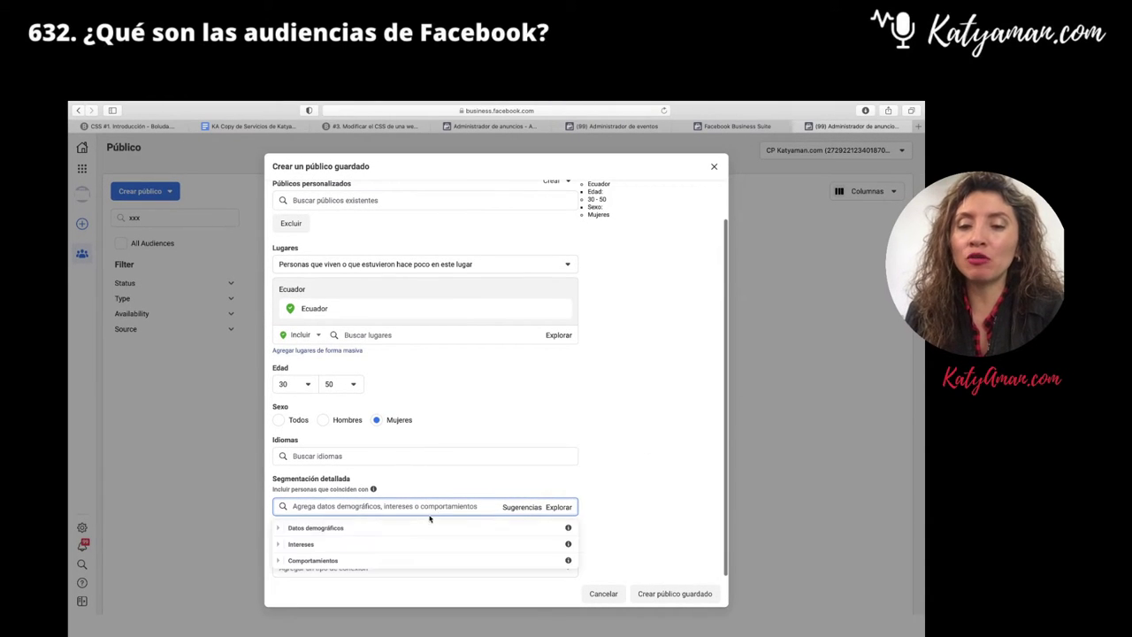
left_click(353, 546)
scroll(352, 549, "down", 1)
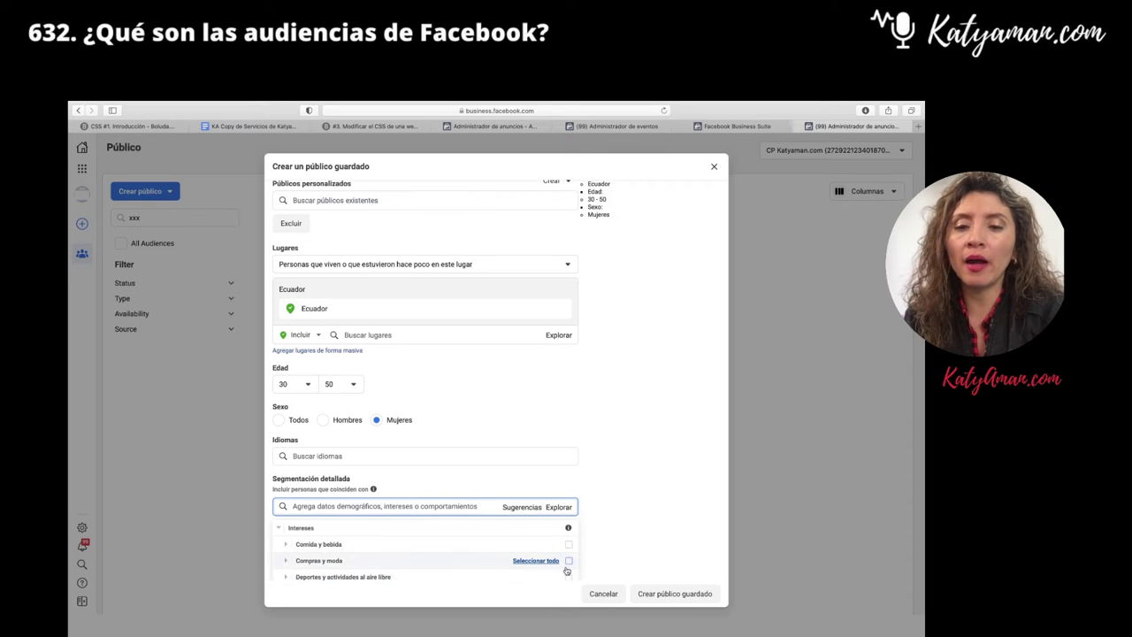
scroll(434, 551, "down", 3)
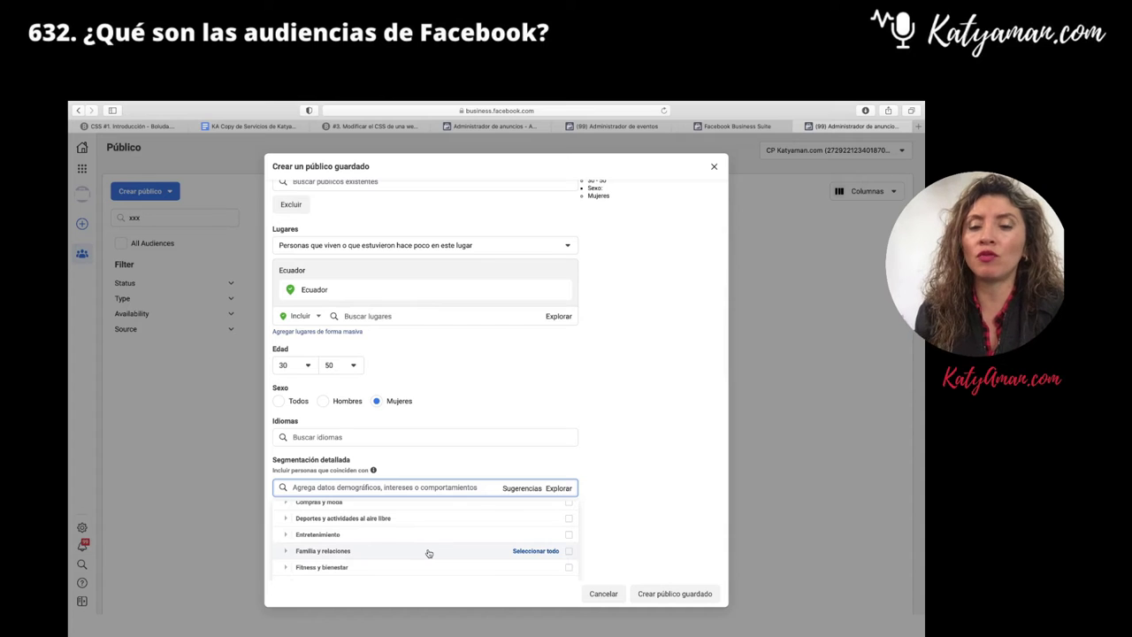
scroll(428, 553, "down", 5)
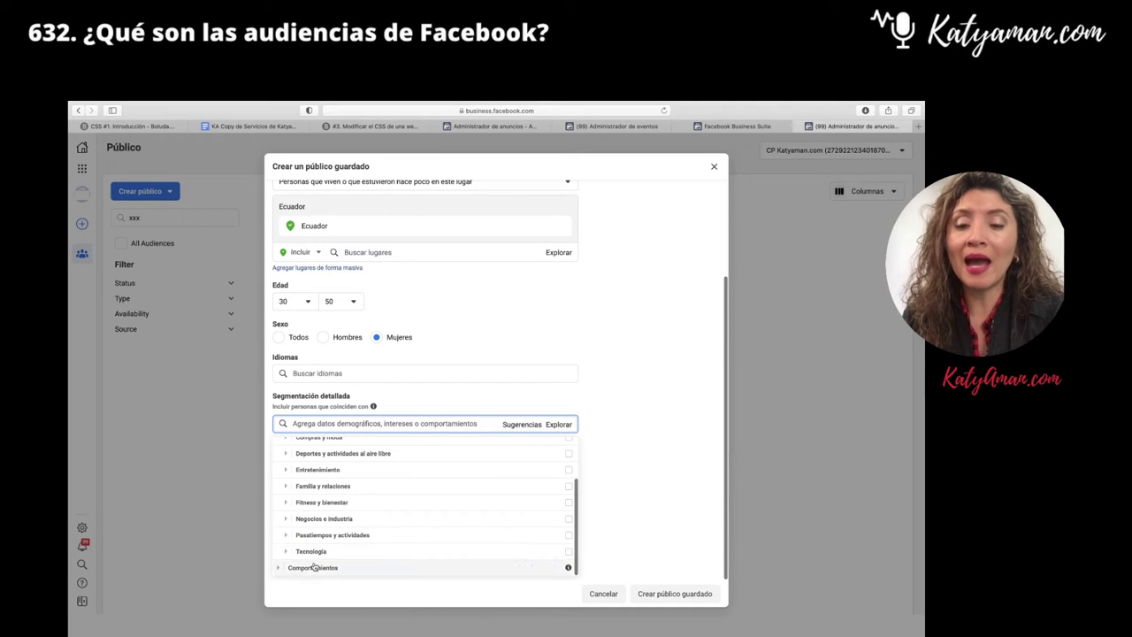
scroll(444, 502, "up", 3)
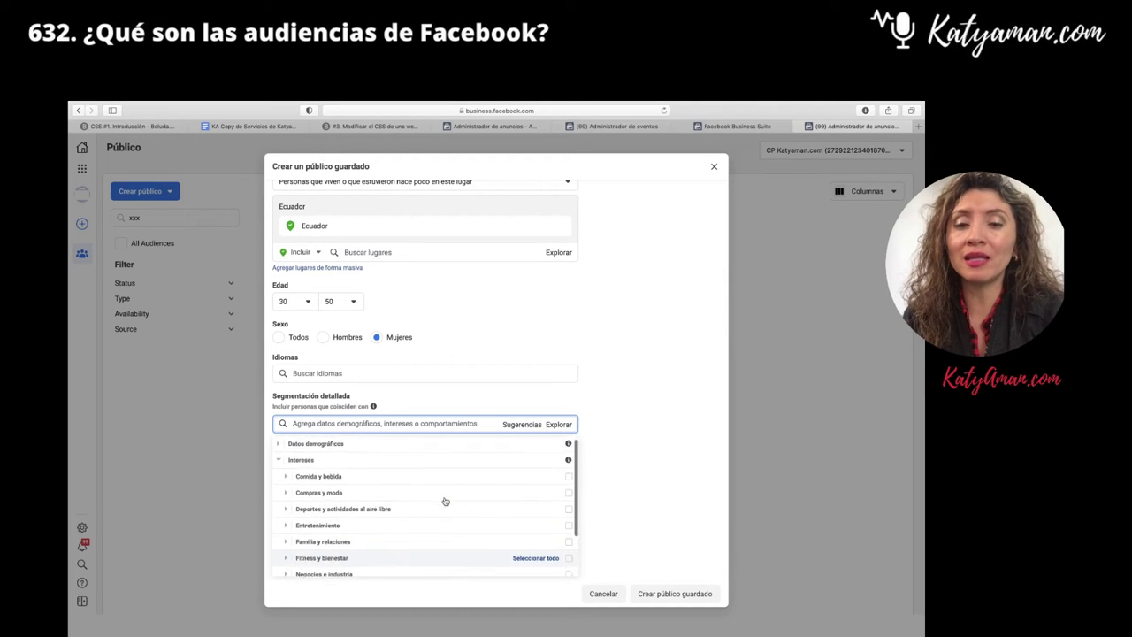
left_click(278, 460)
Expand Comportamientos in the detailed targeting list and examine its categories from Actividades digitales to Viajes
left_click(369, 479)
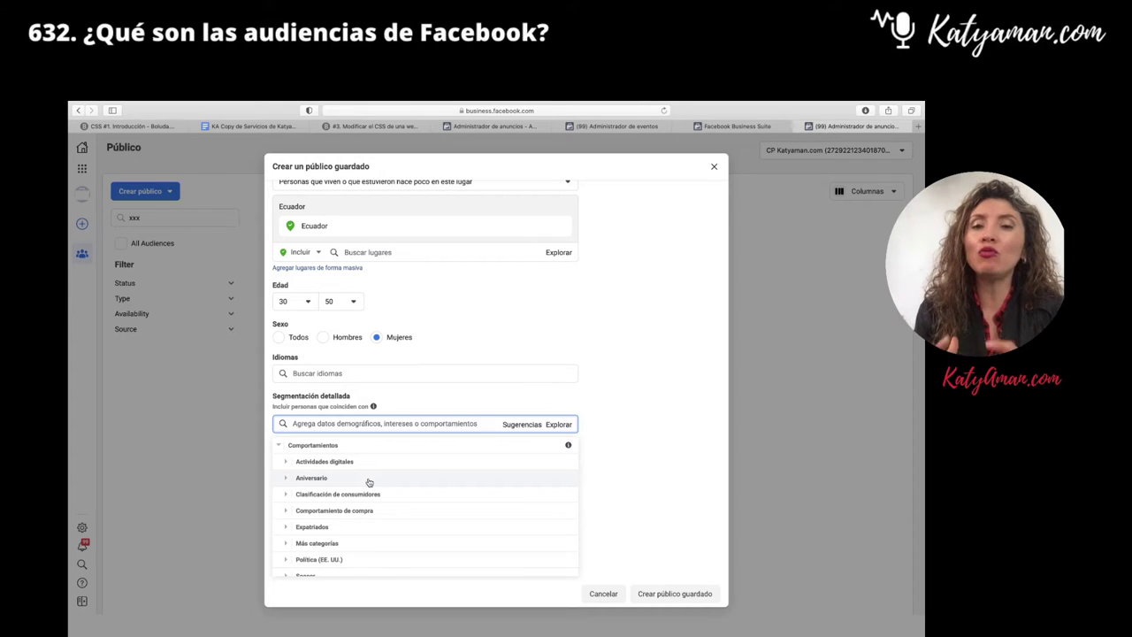
scroll(369, 482, "down", 3)
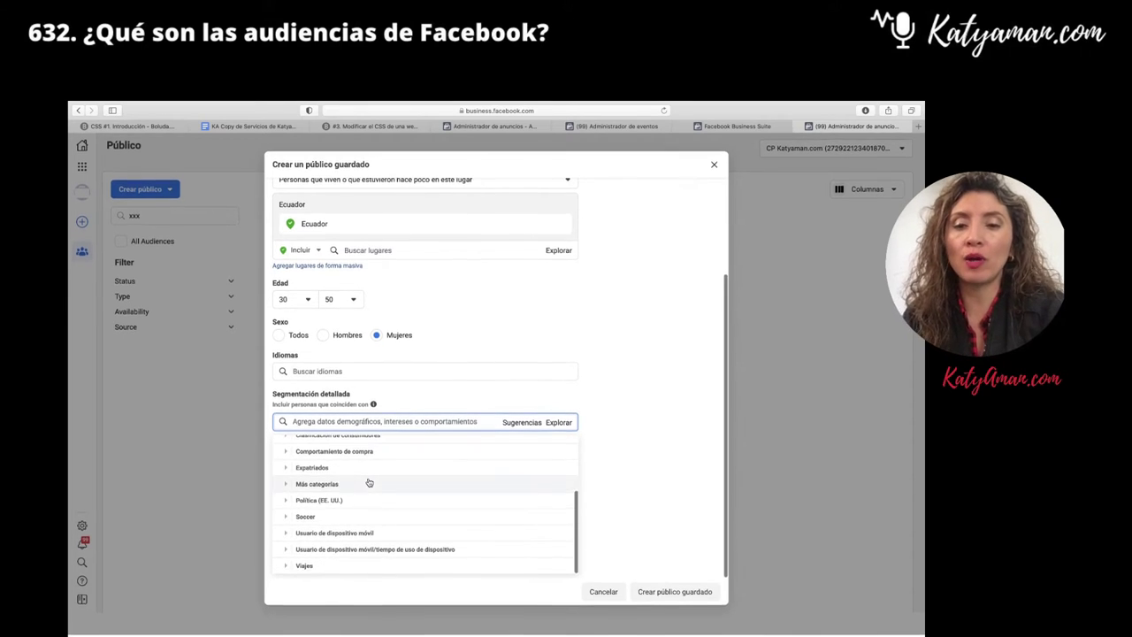
scroll(369, 482, "up", 1)
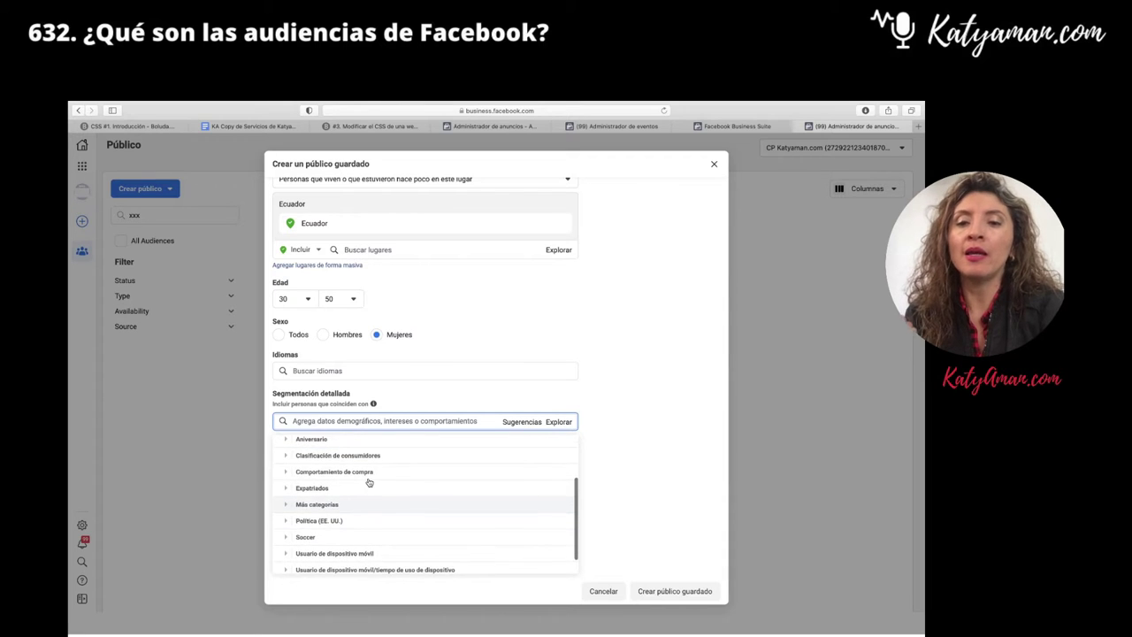
scroll(369, 483, "down", 1)
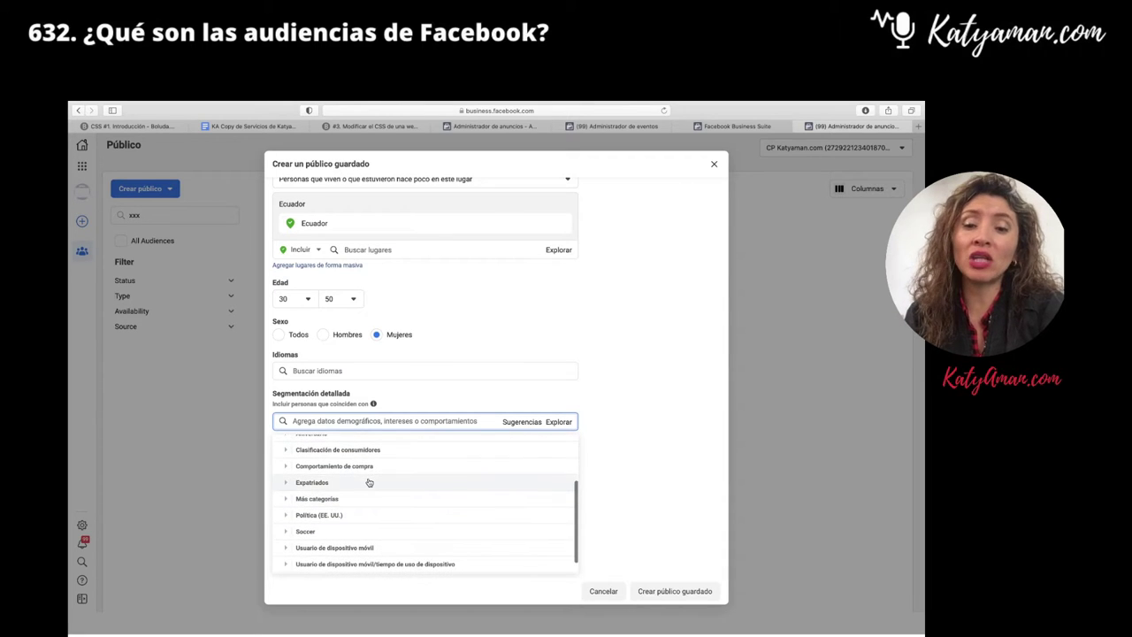
scroll(369, 483, "down", 1)
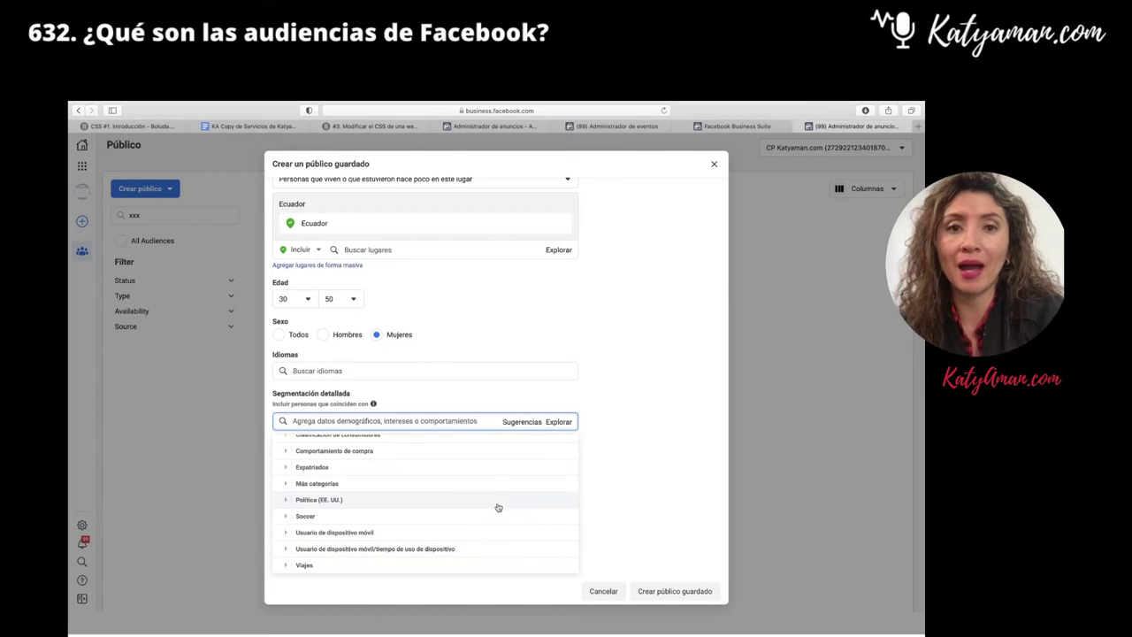
Check the saved audience's potential reach, highlighting the figure in the Público potencial summary
scroll(601, 458, "up", 3)
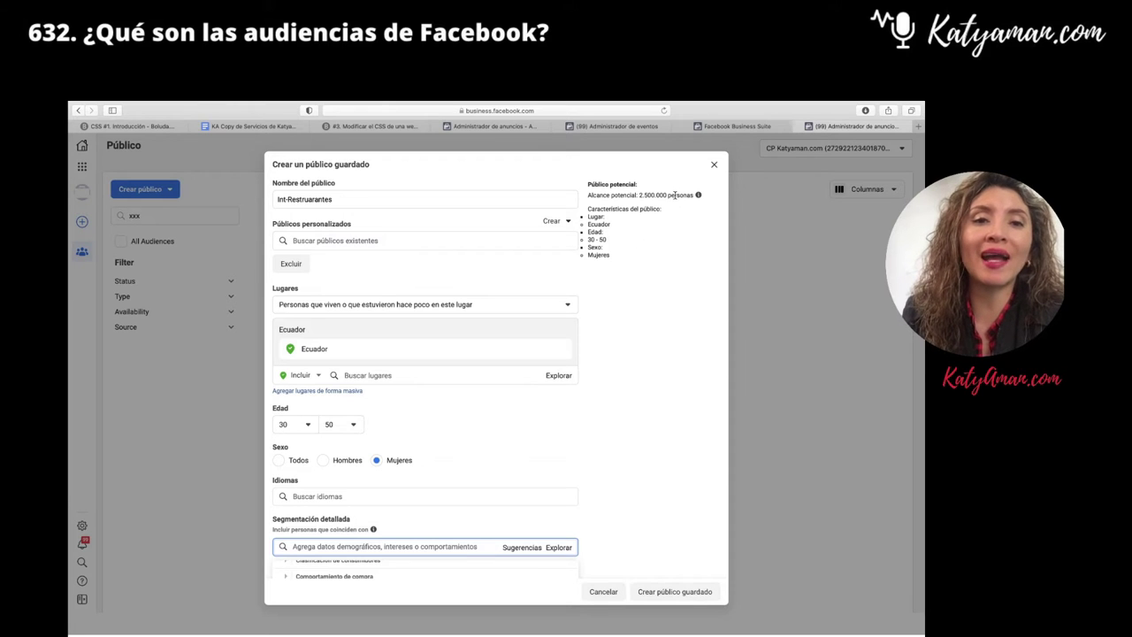
left_click_drag(676, 194, 636, 194)
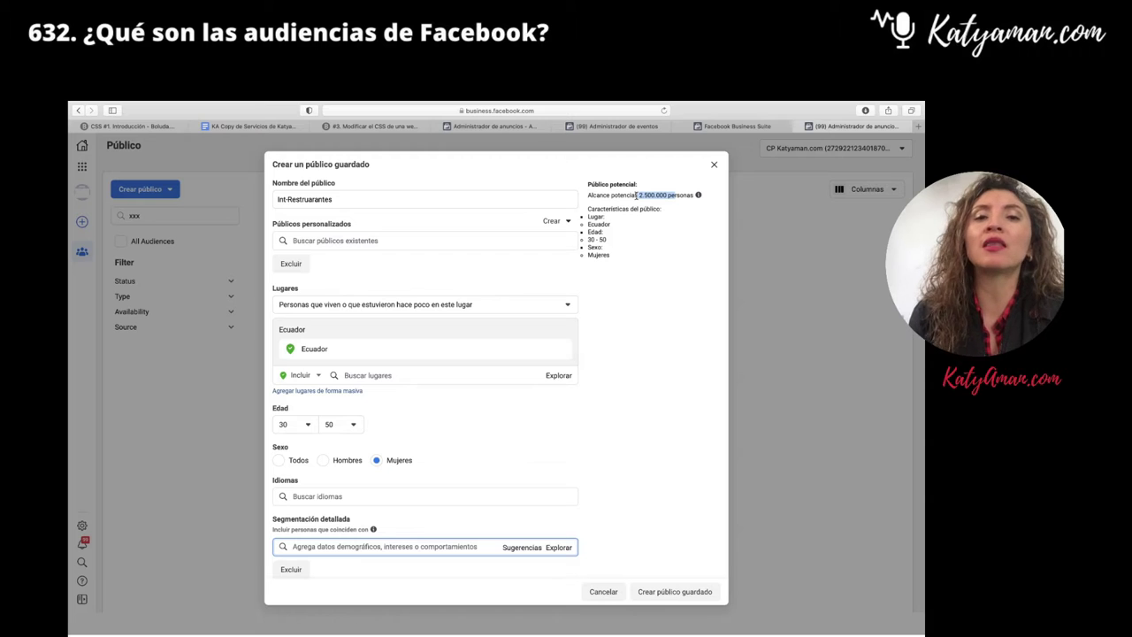
left_click(646, 217)
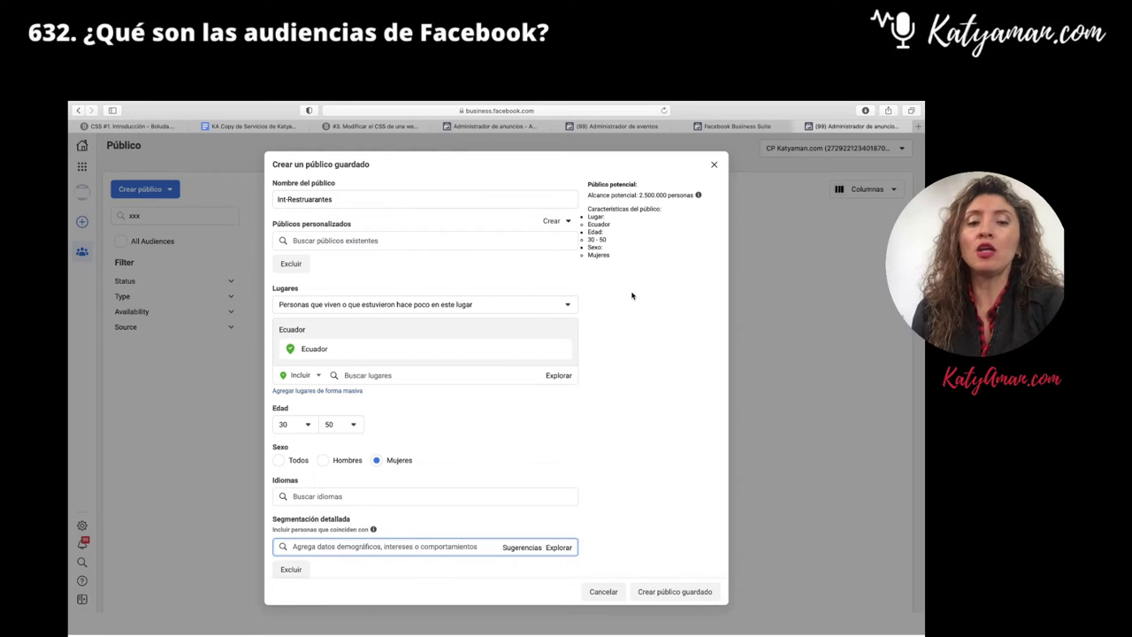
Add the interest Restaurantes to the saved audience's detailed targeting and review the updated audience summary
scroll(367, 475, "down", 1)
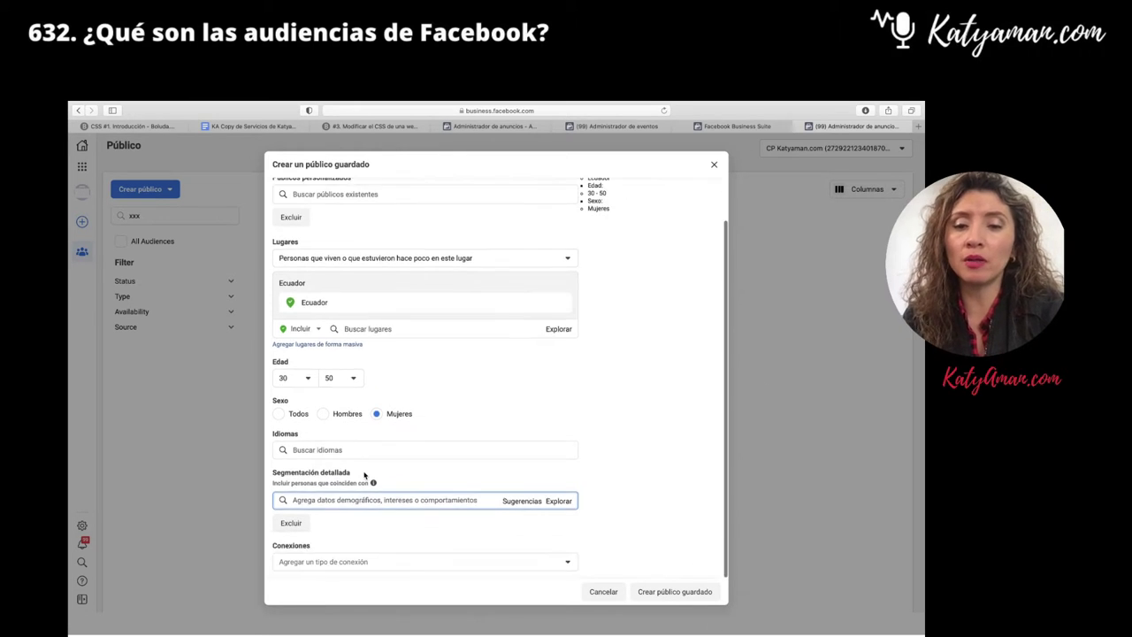
type("r")
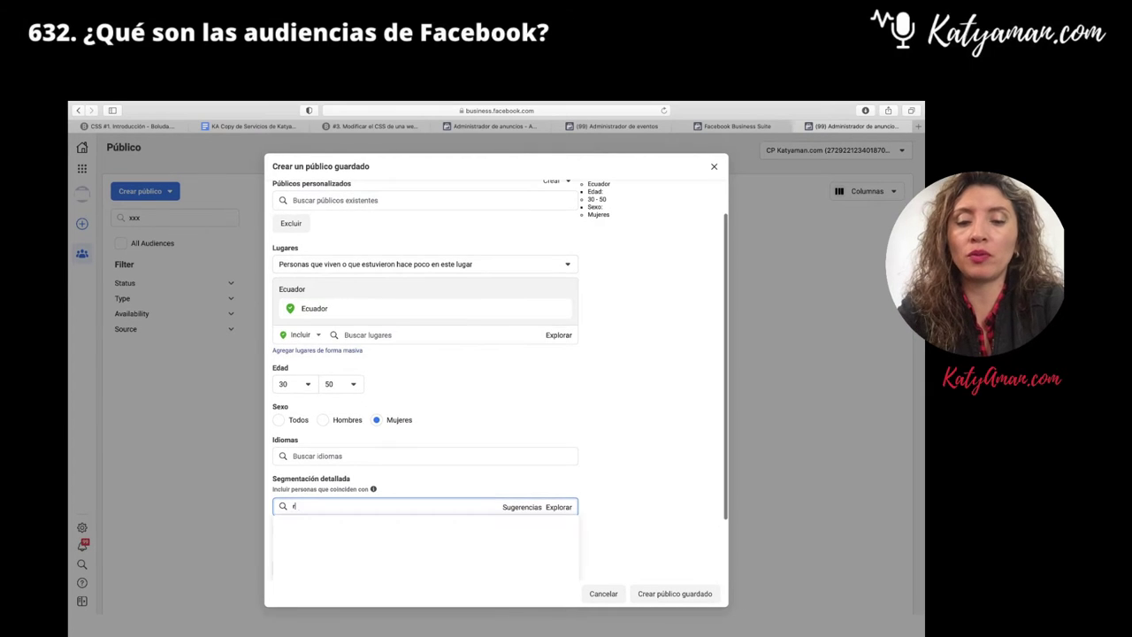
type("estau")
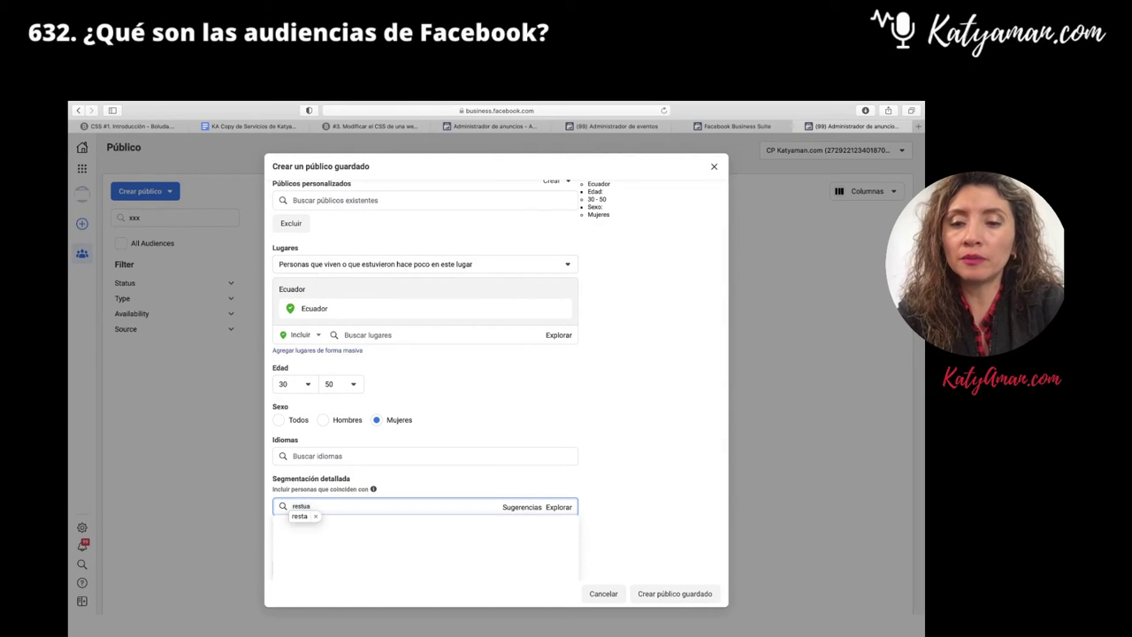
type("antes")
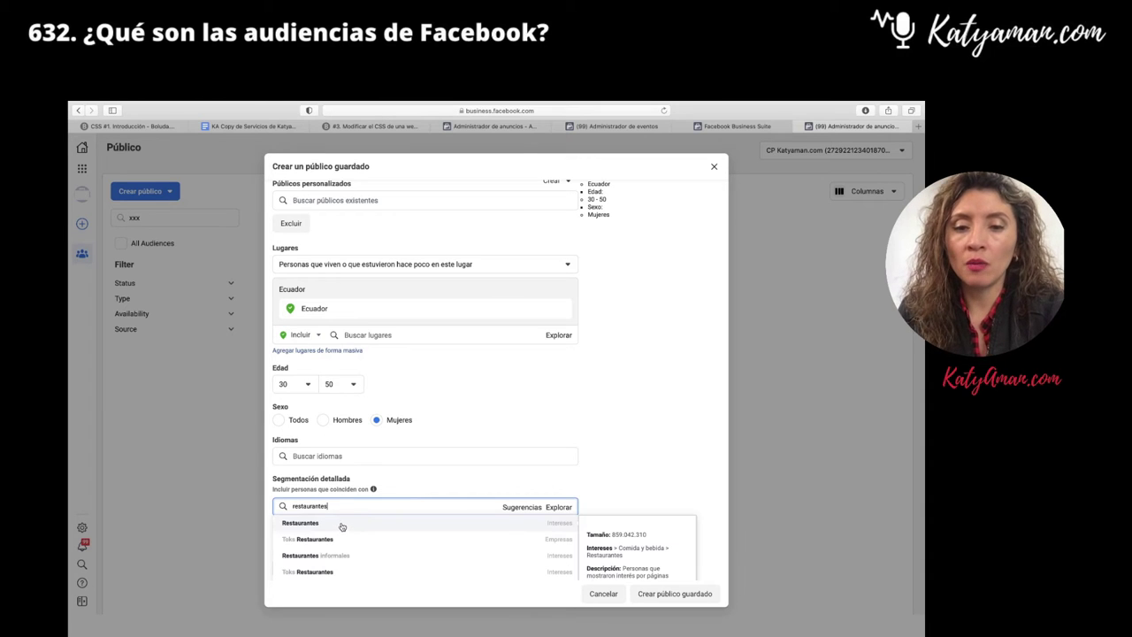
left_click(334, 528)
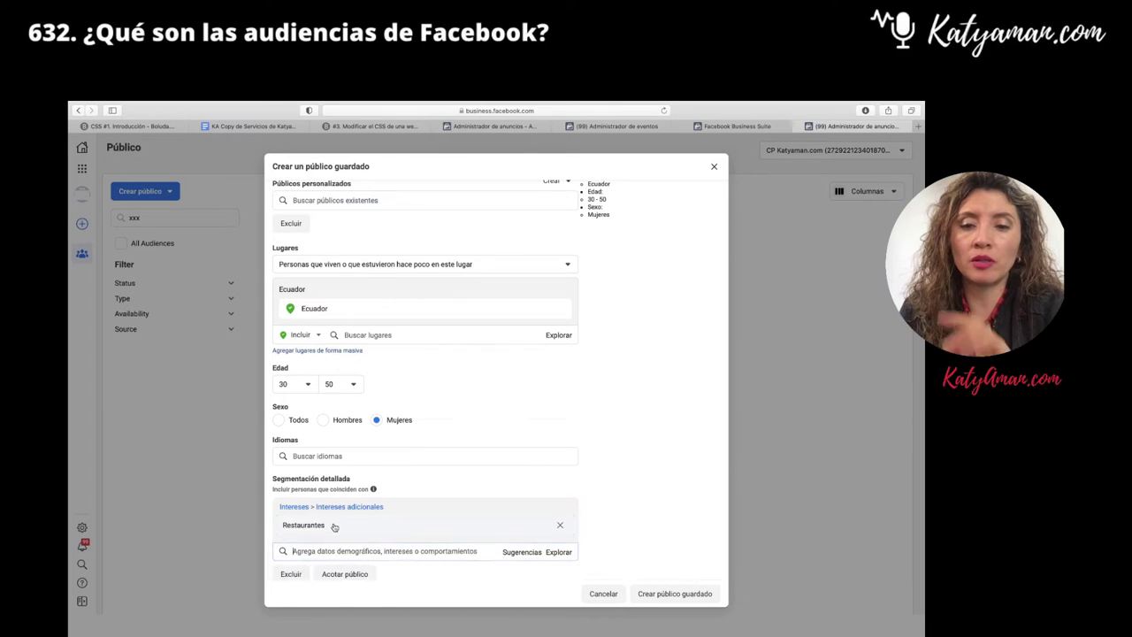
scroll(643, 435, "up", 1)
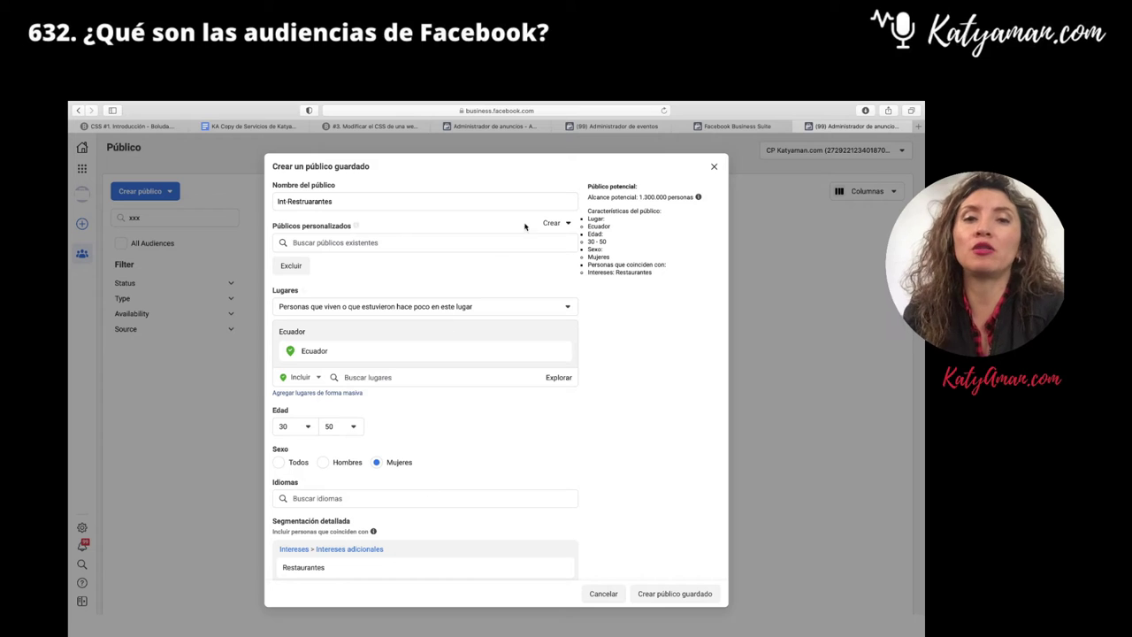
Close the saved audience form without creating it and start a new Público personalizado
left_click(712, 168)
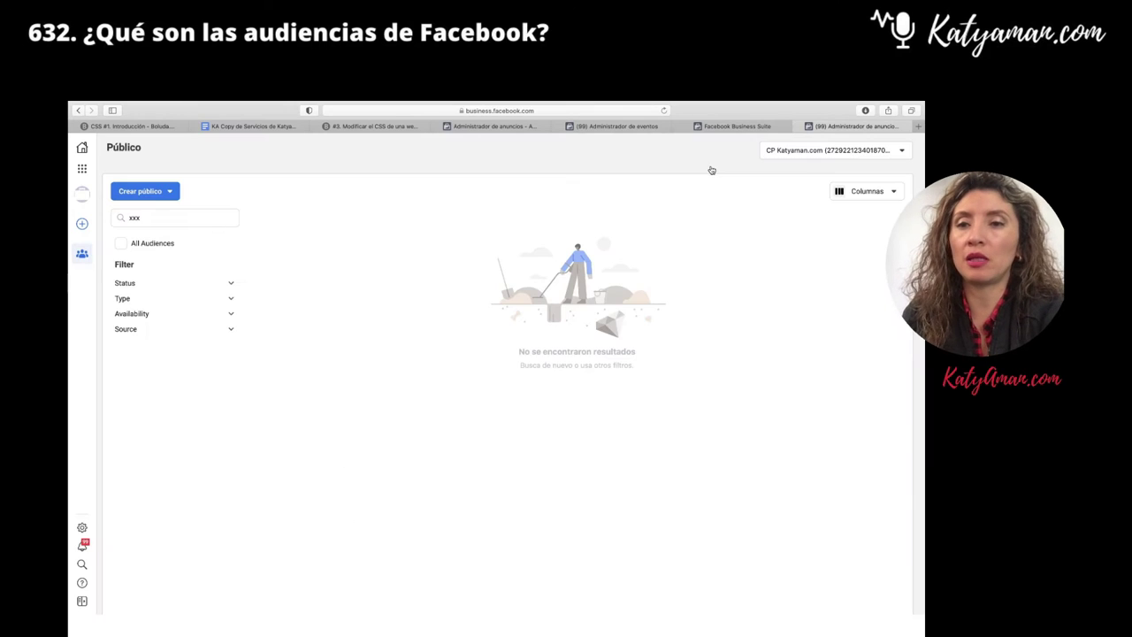
left_click(176, 194)
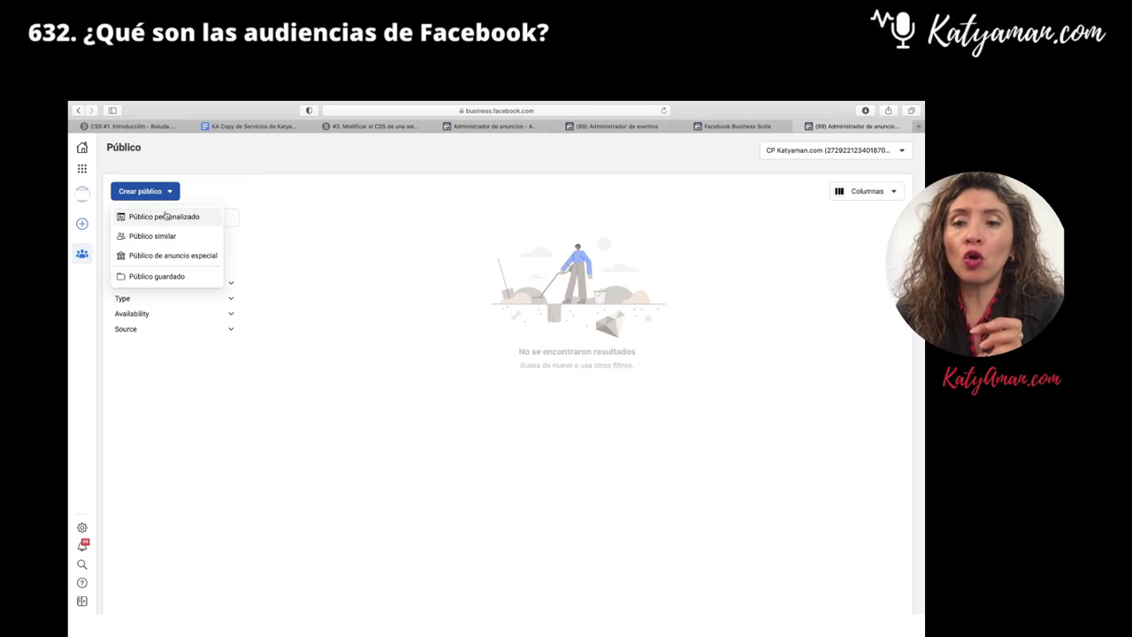
left_click(166, 215)
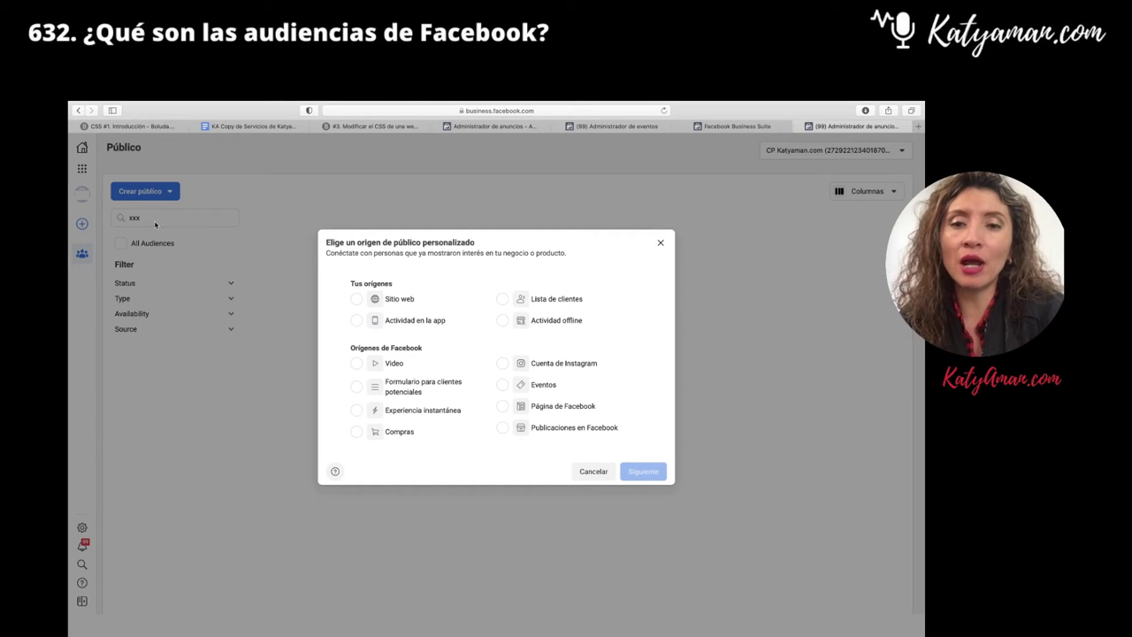
Choose Sitio web as the custom audience's source, continue to its form and review the available Eventos options
mouse_move(455, 324)
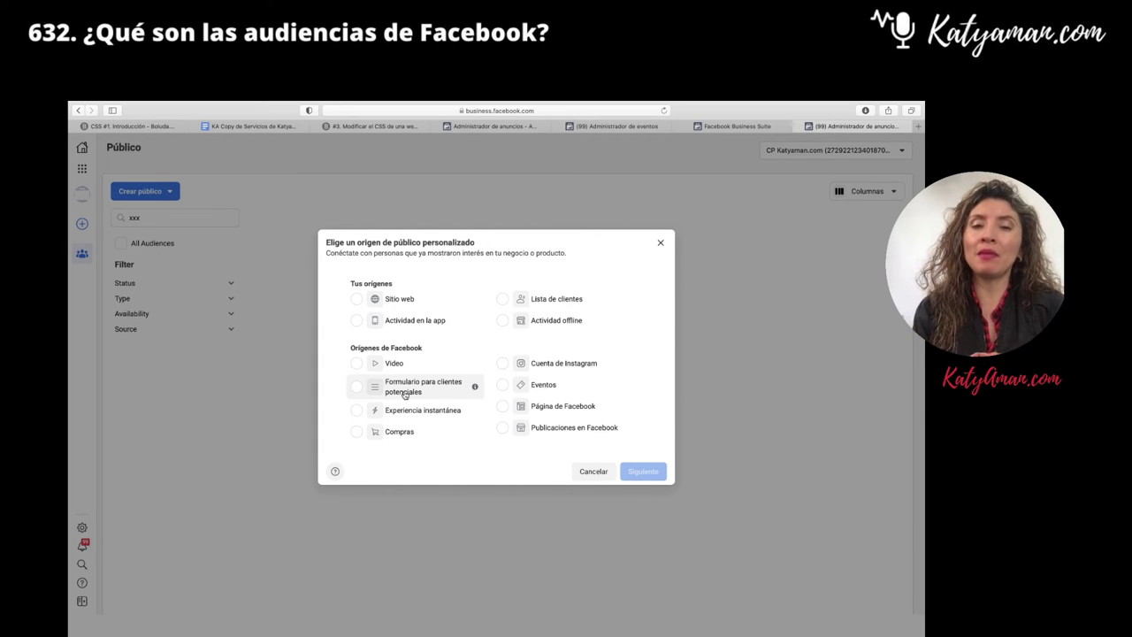
left_click(400, 299)
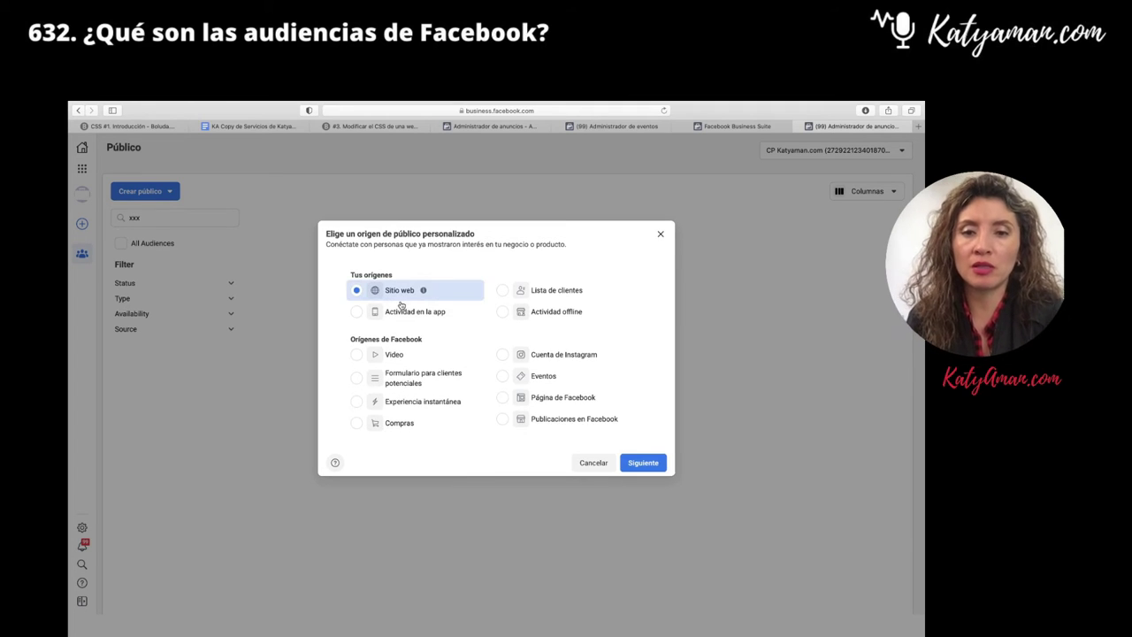
left_click(643, 464)
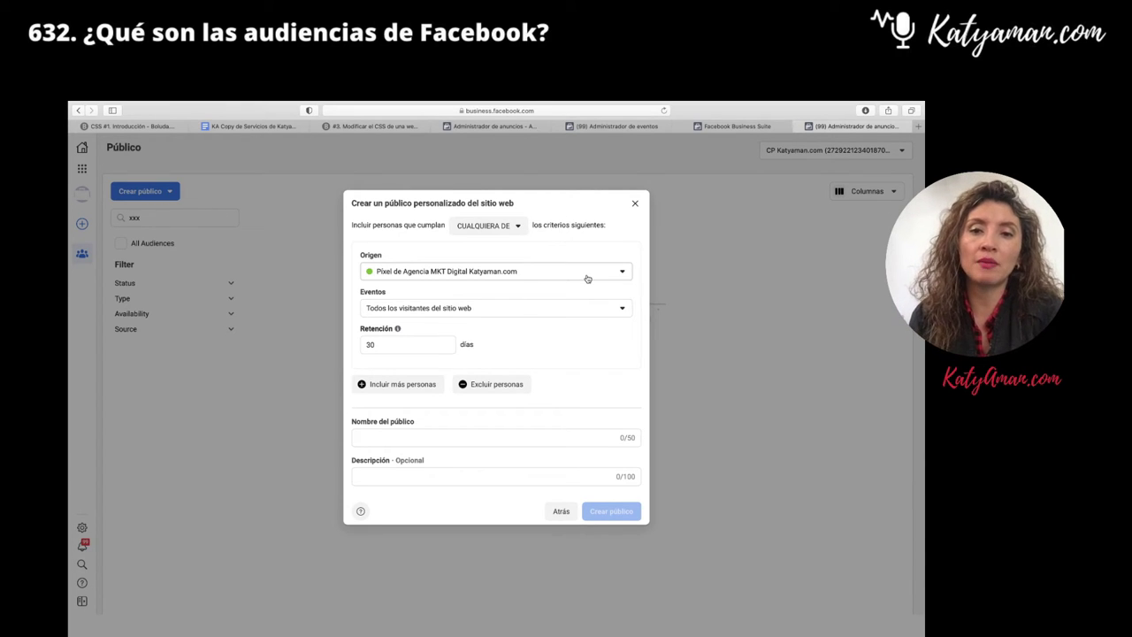
left_click(559, 307)
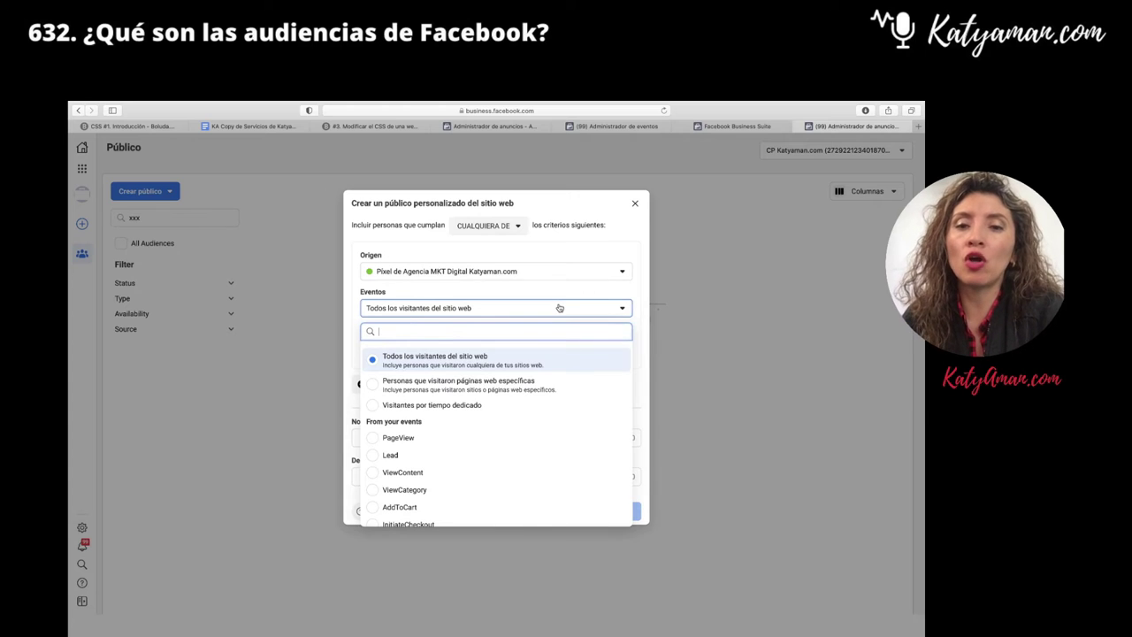
left_click(347, 345)
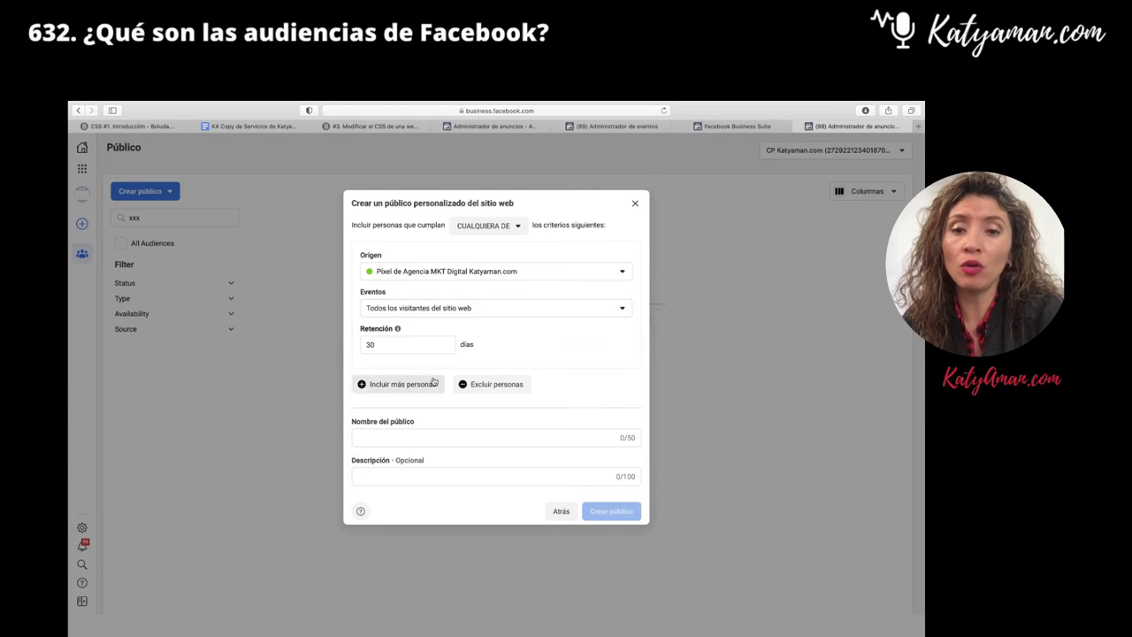
Set the website audience's retention to 90 days
left_click(427, 346)
key("BackSpace")
key("BackSpace")
type("90")
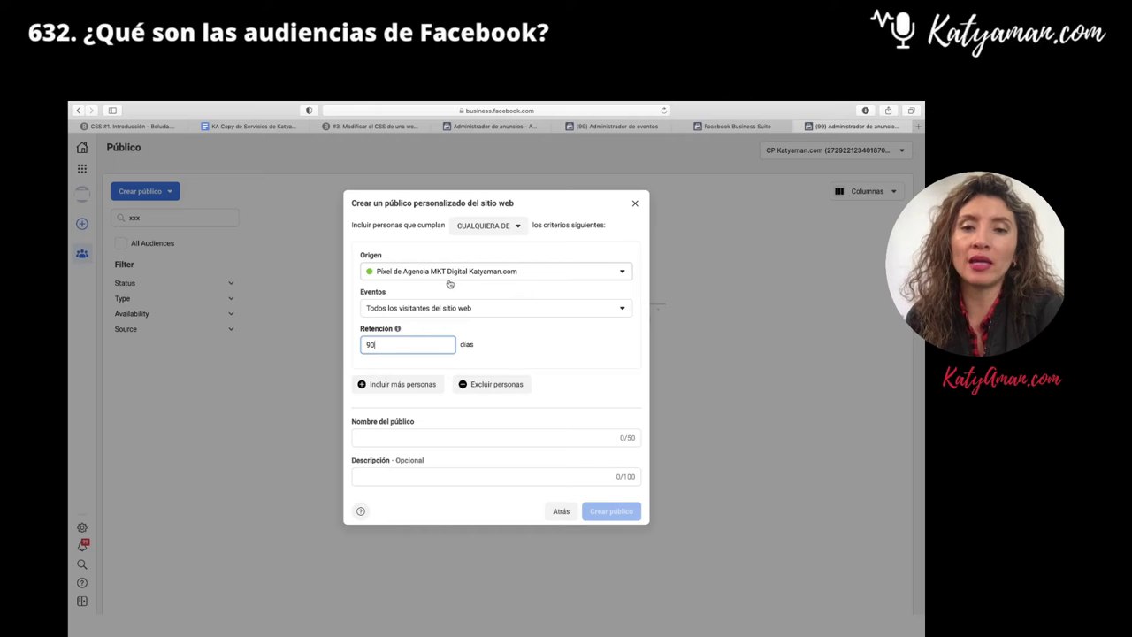
Name the website custom audience 90-katyaaman.com
left_click(445, 440)
type("9")
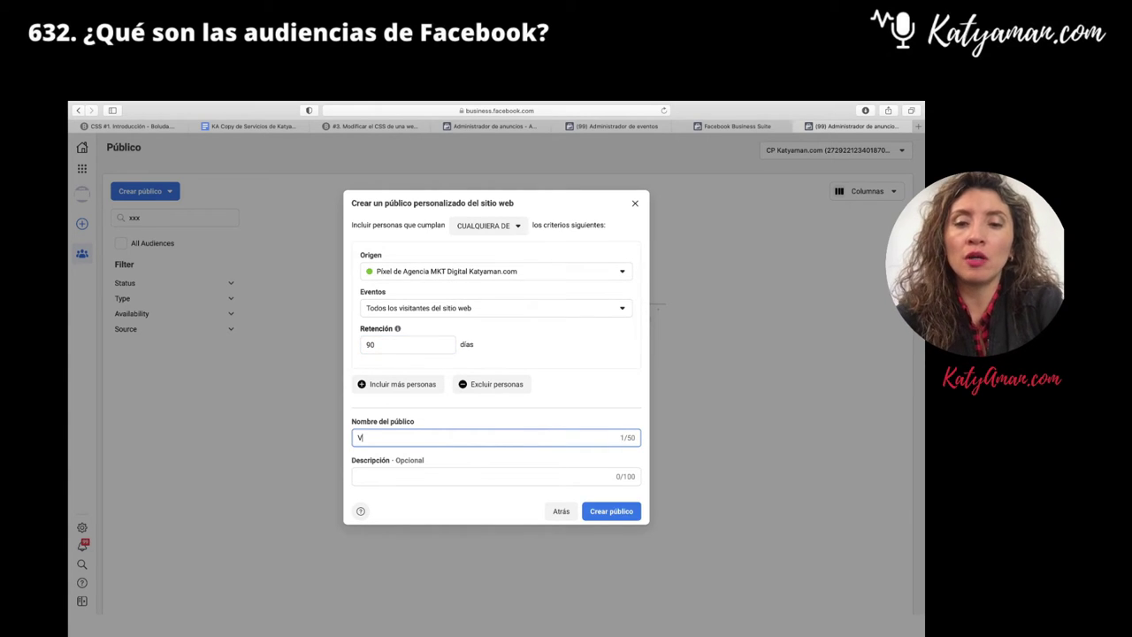
key("BackSpace")
type("90-")
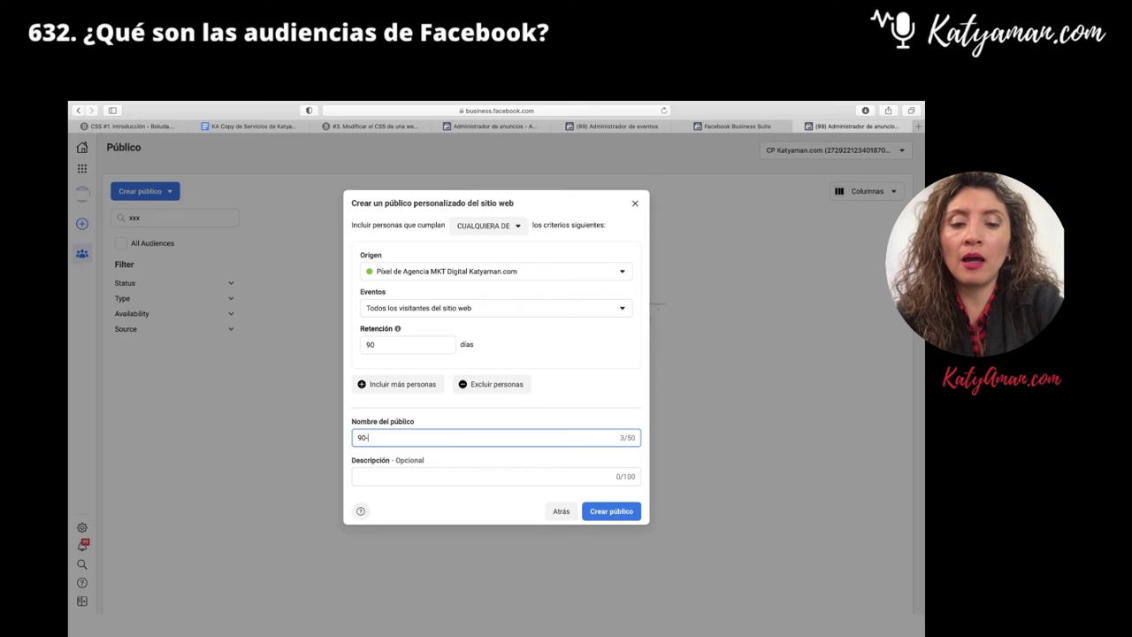
type("V")
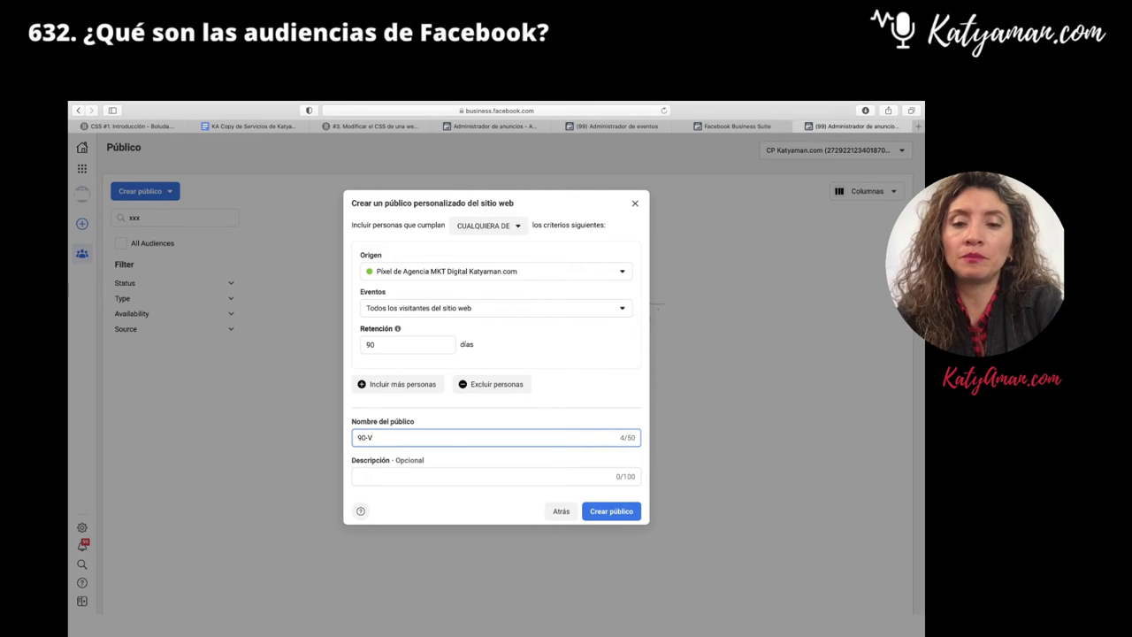
key("BackSpace")
type("kawe")
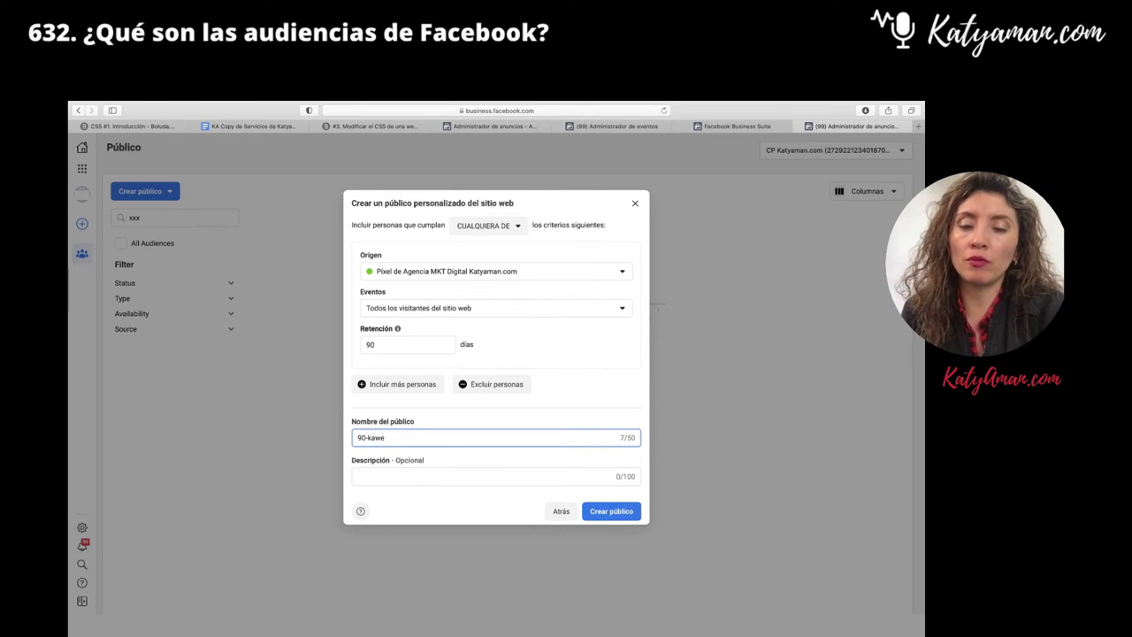
key("BackSpace")
key("BackSpace")
key("BackSpace")
key("BackSpace")
type("k")
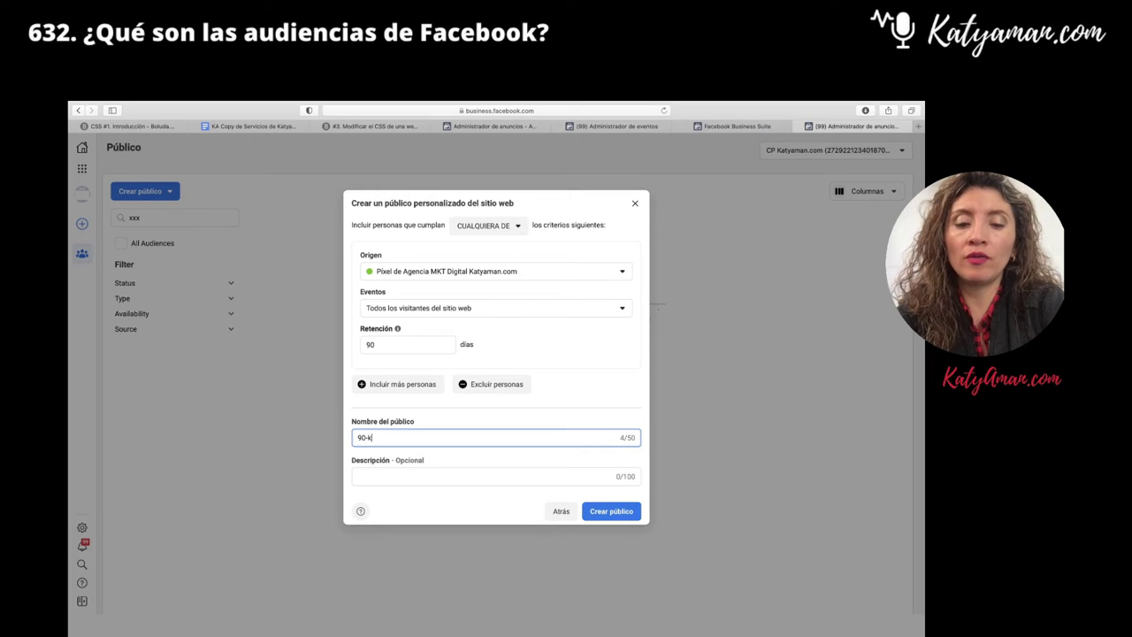
type("atyaaman.co")
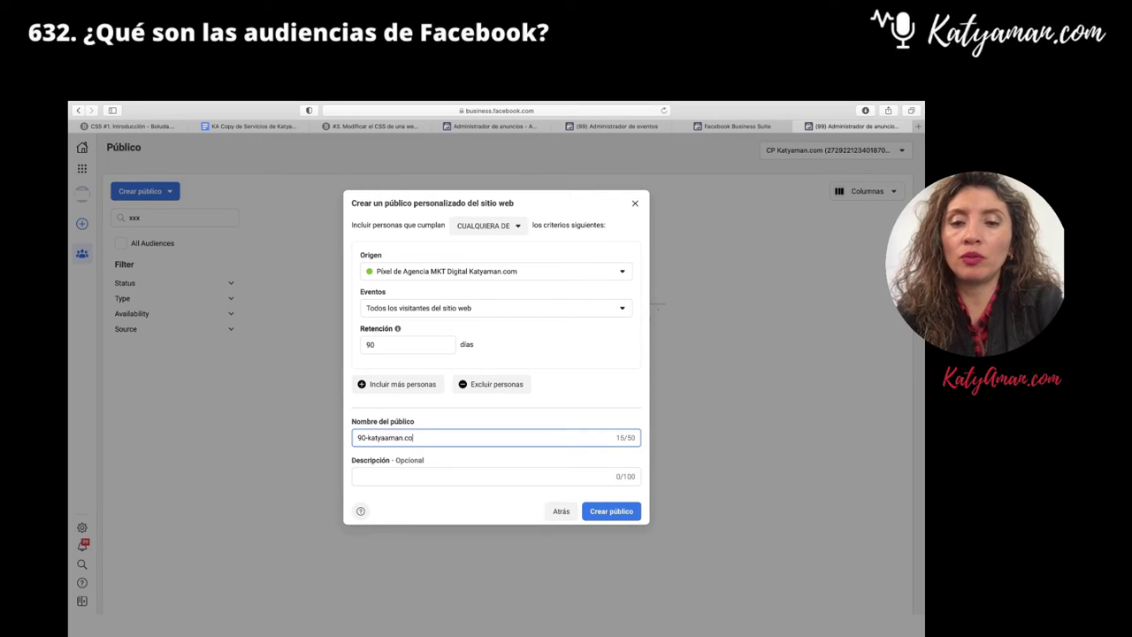
type("m")
left_click(440, 479)
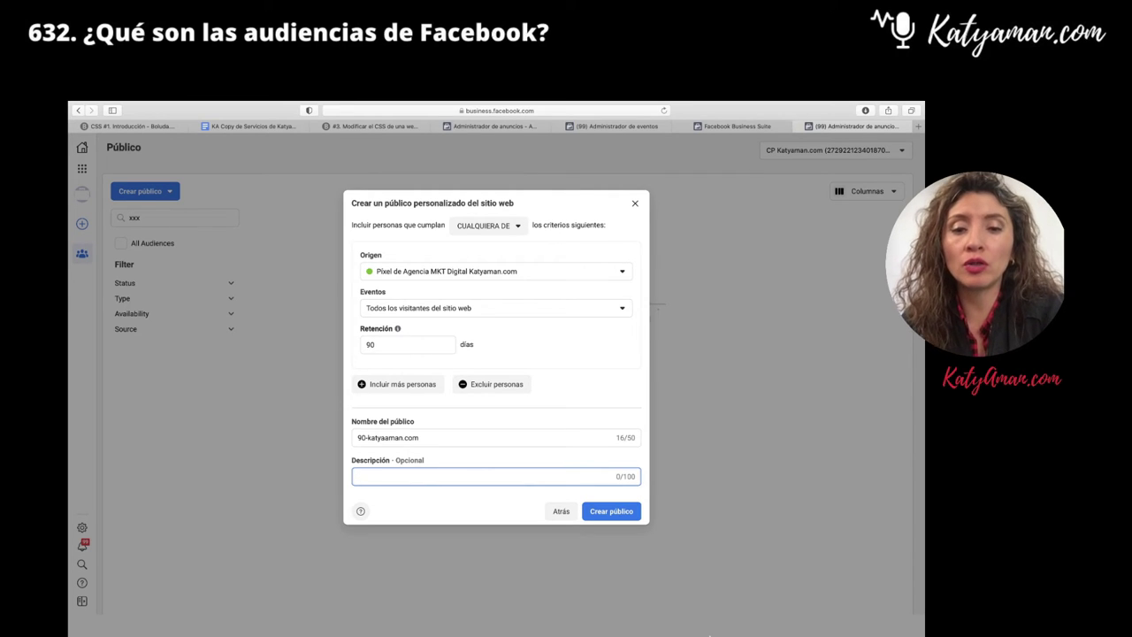
Leave the website custom audience without creating it and start a new Público similar
left_click(561, 509)
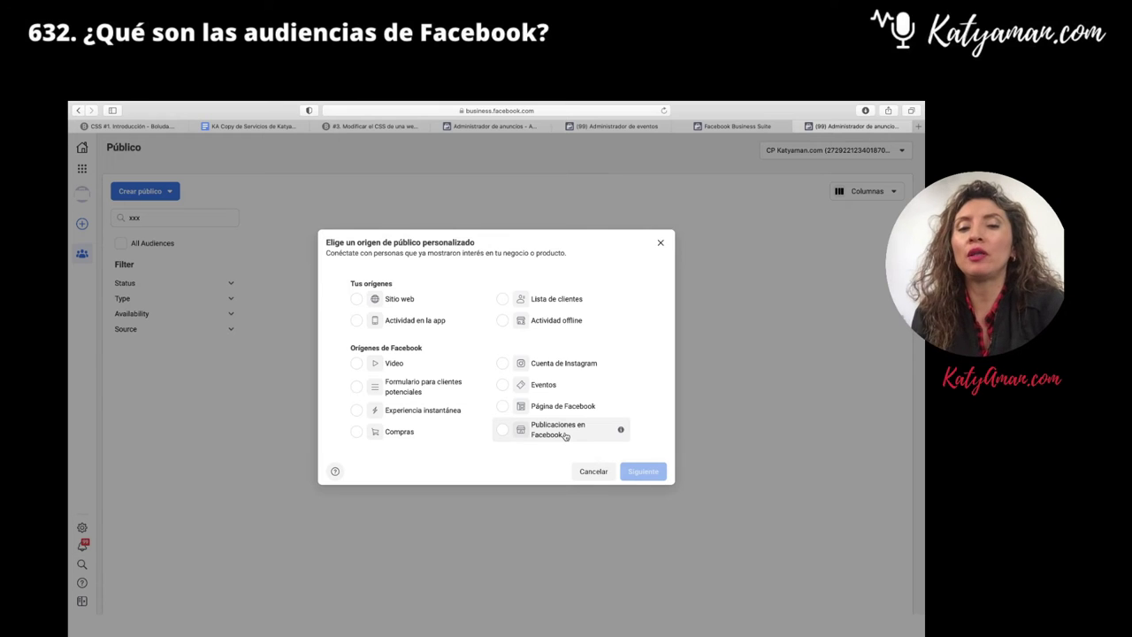
left_click(661, 244)
left_click(134, 193)
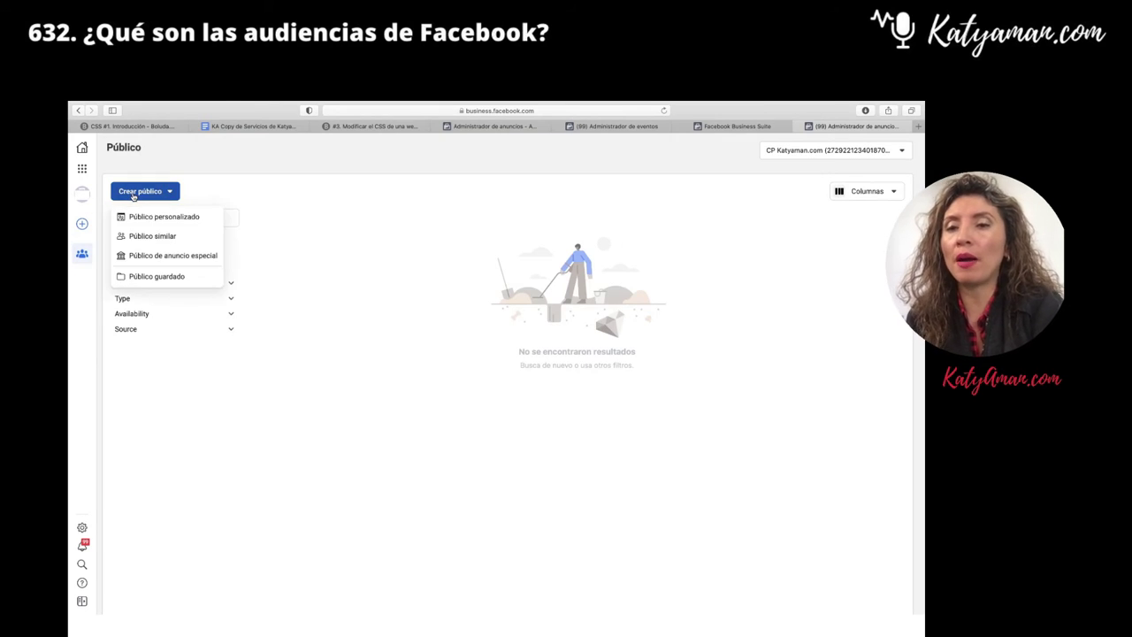
left_click(153, 236)
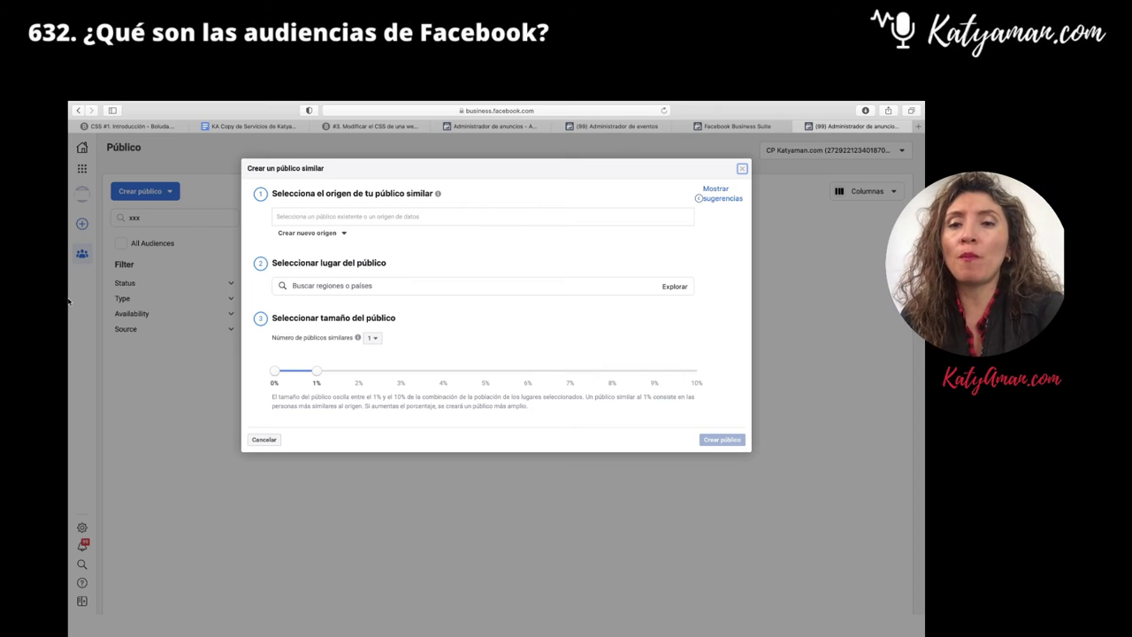
Use Píxel de Agencia MKT Digital Katyaman.com as the lookalike audience's source and set its location to Ecuador
left_click(332, 224)
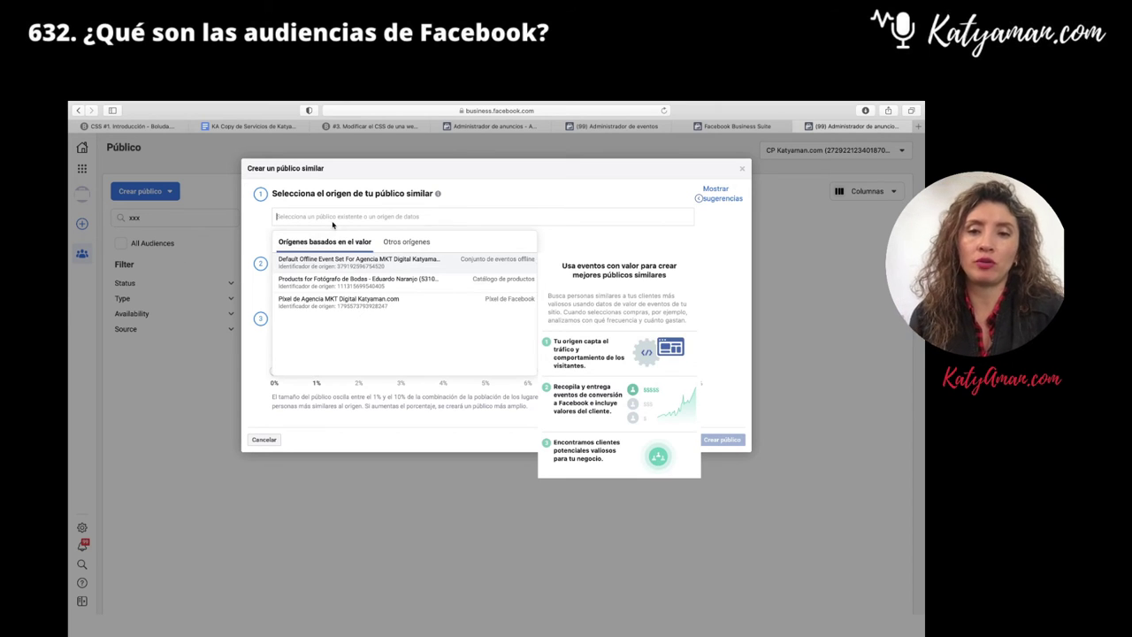
left_click(352, 302)
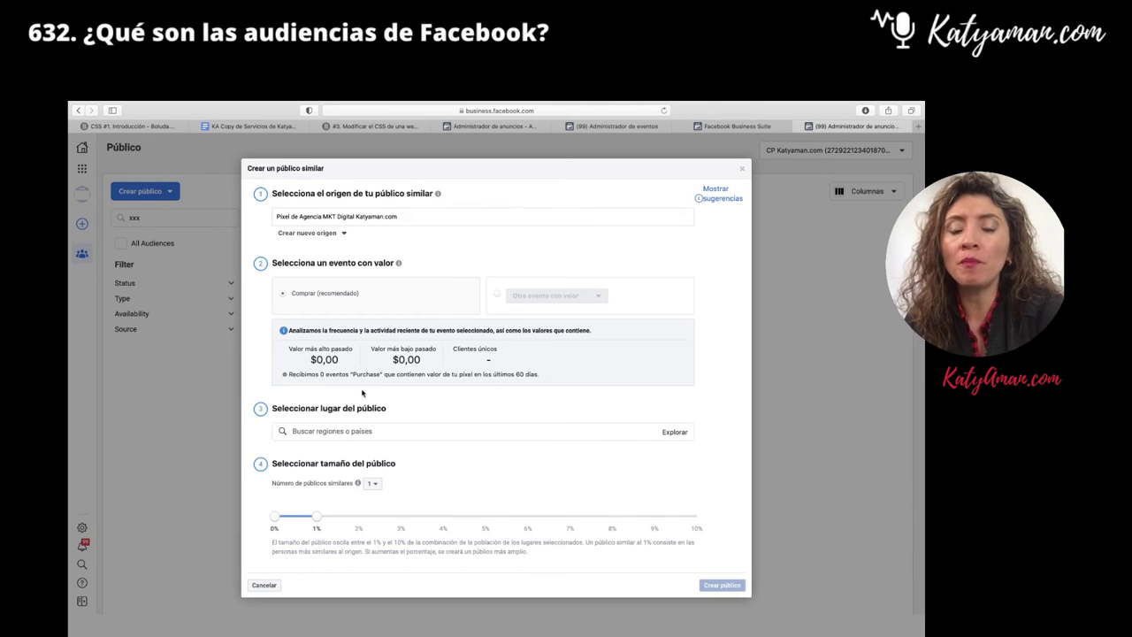
left_click(368, 431)
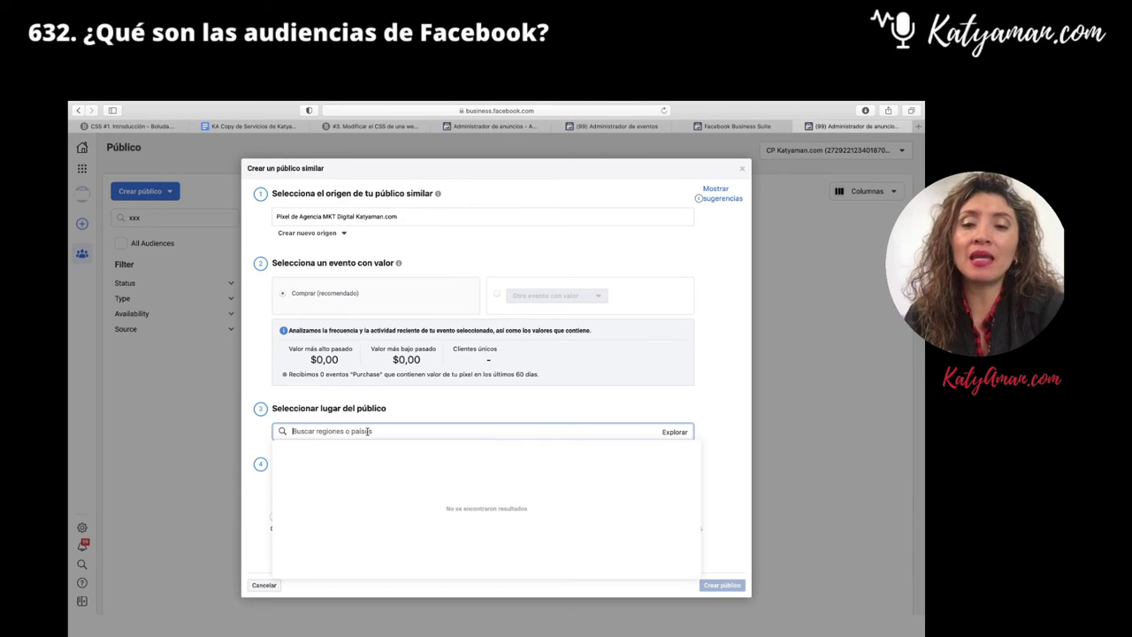
type("e")
left_click(317, 448)
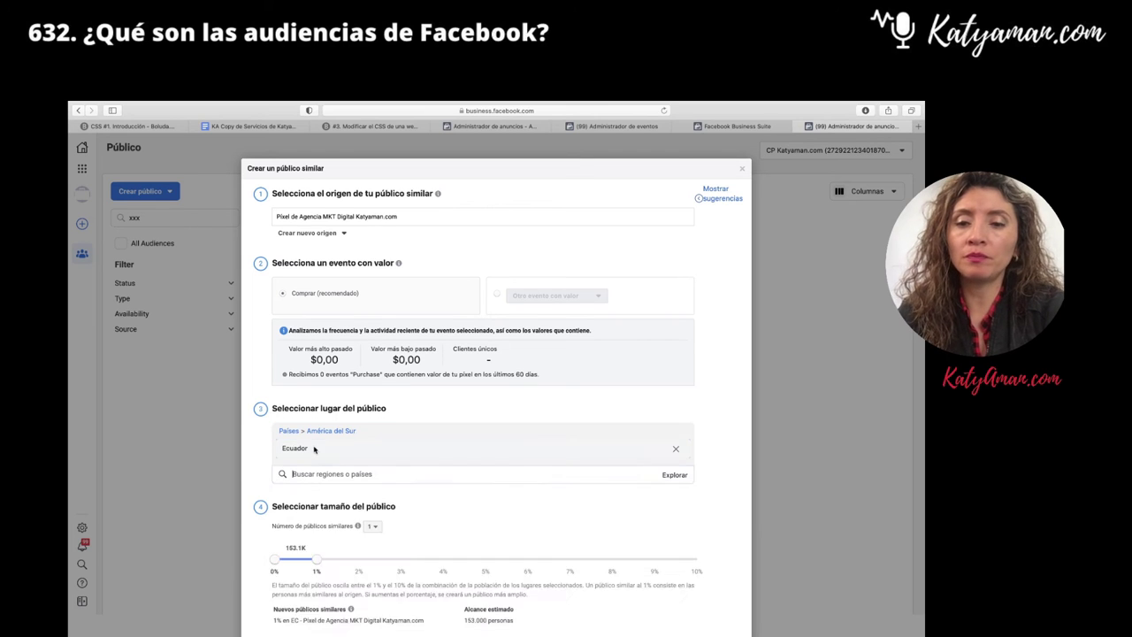
left_click(253, 461)
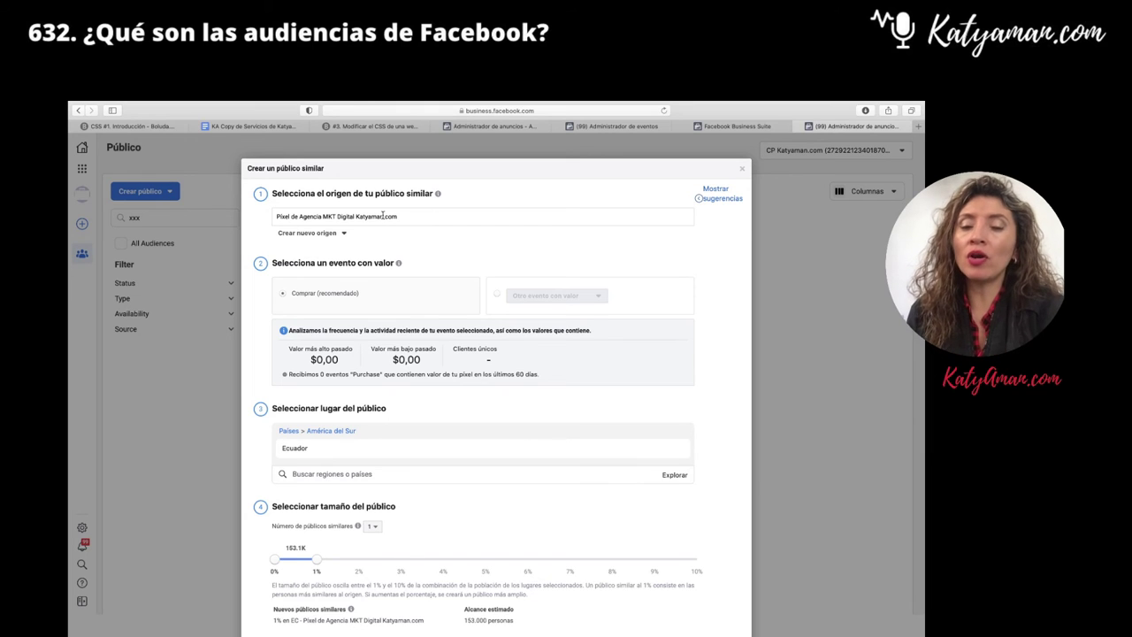
Review the lookalike audience's size and reach settings, and close the form without creating the audience
mouse_move(307, 444)
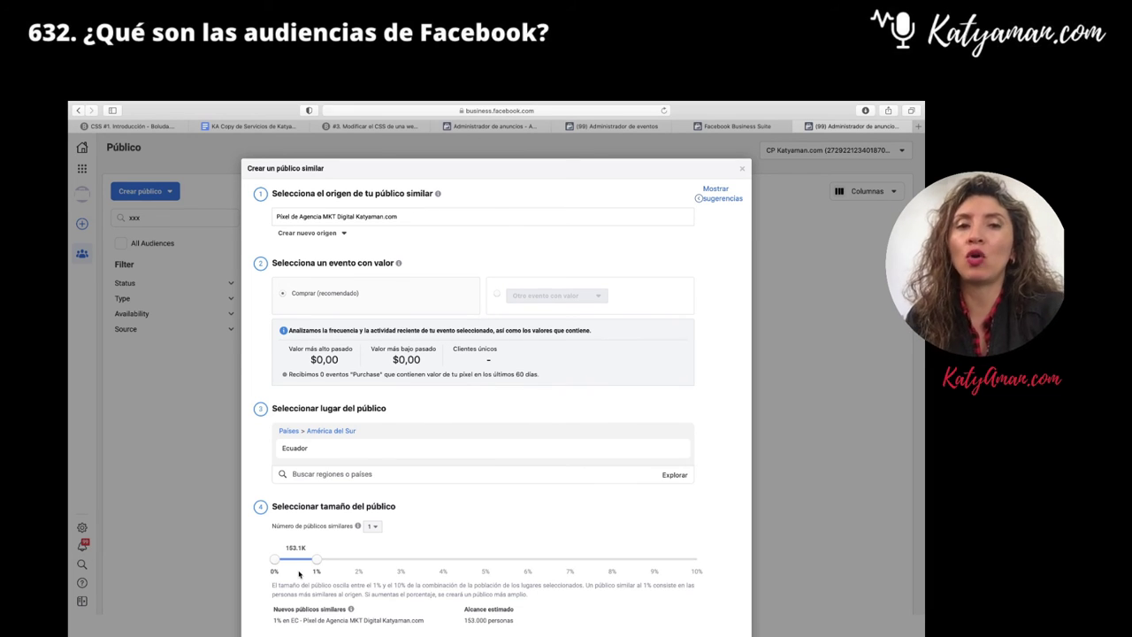
scroll(516, 392, "down", 2)
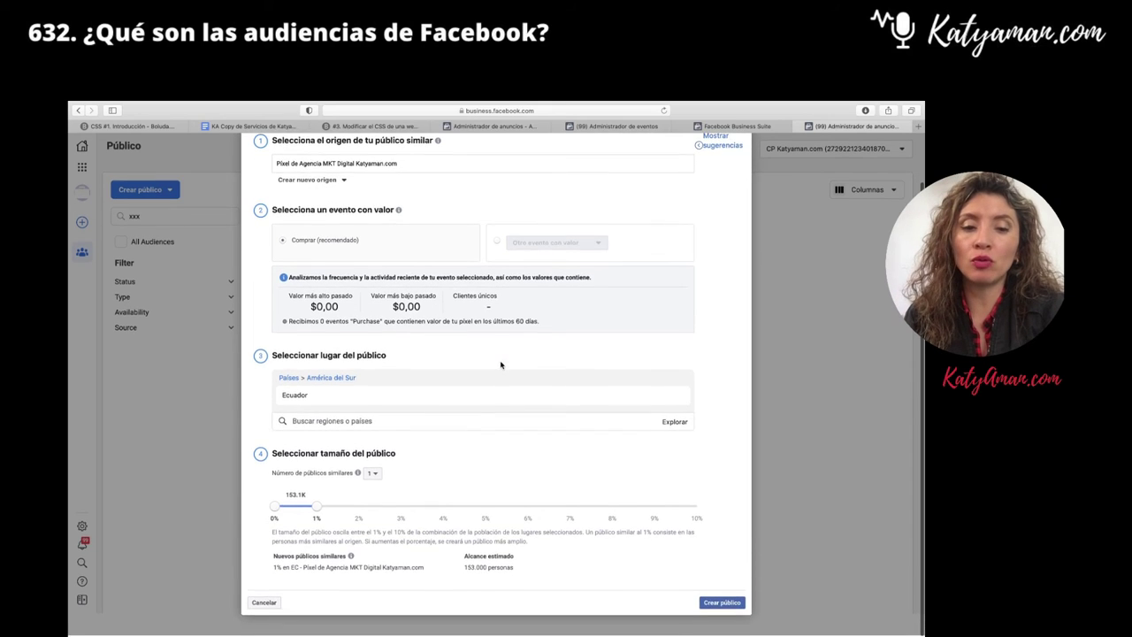
scroll(625, 540, "up", 2)
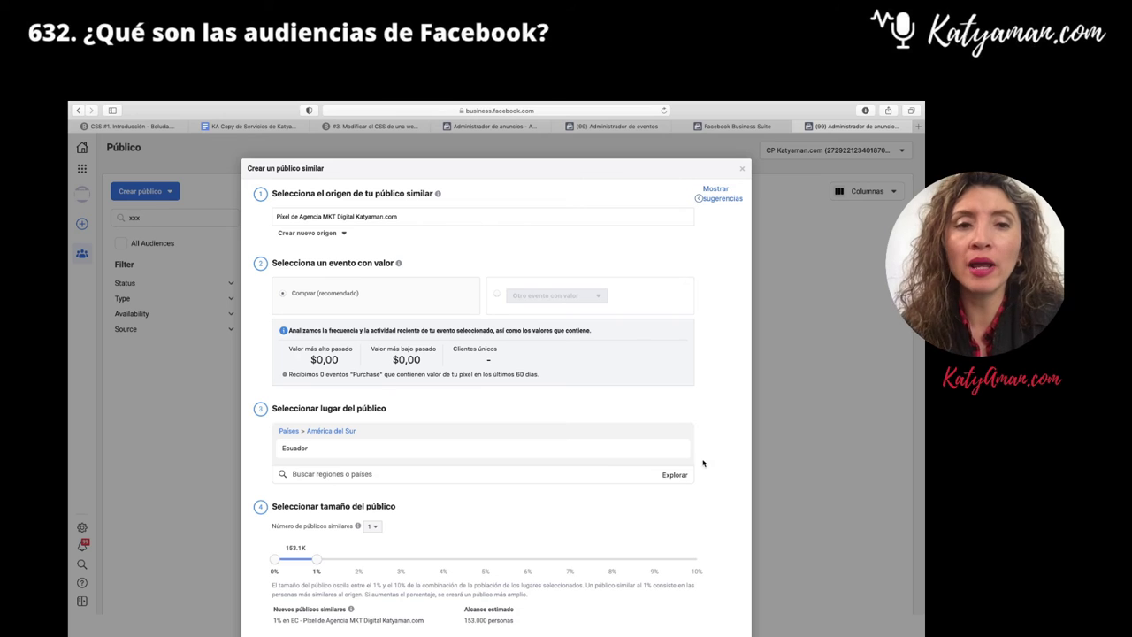
left_click(741, 169)
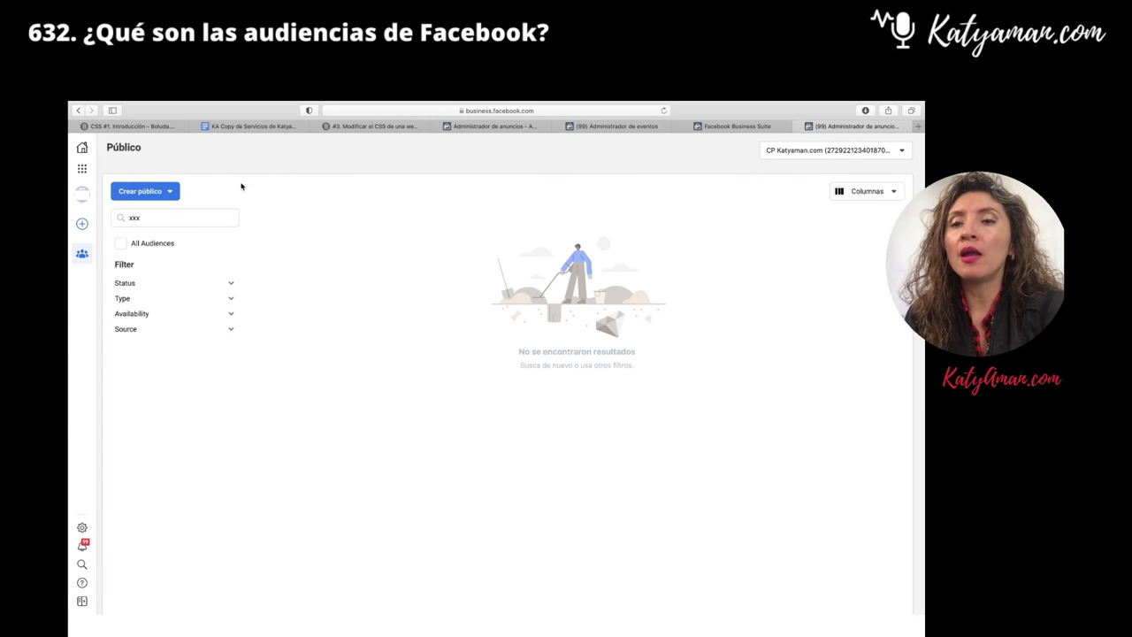
Display the description of the Público de anuncio especial option among the audience types that can be created
left_click(145, 190)
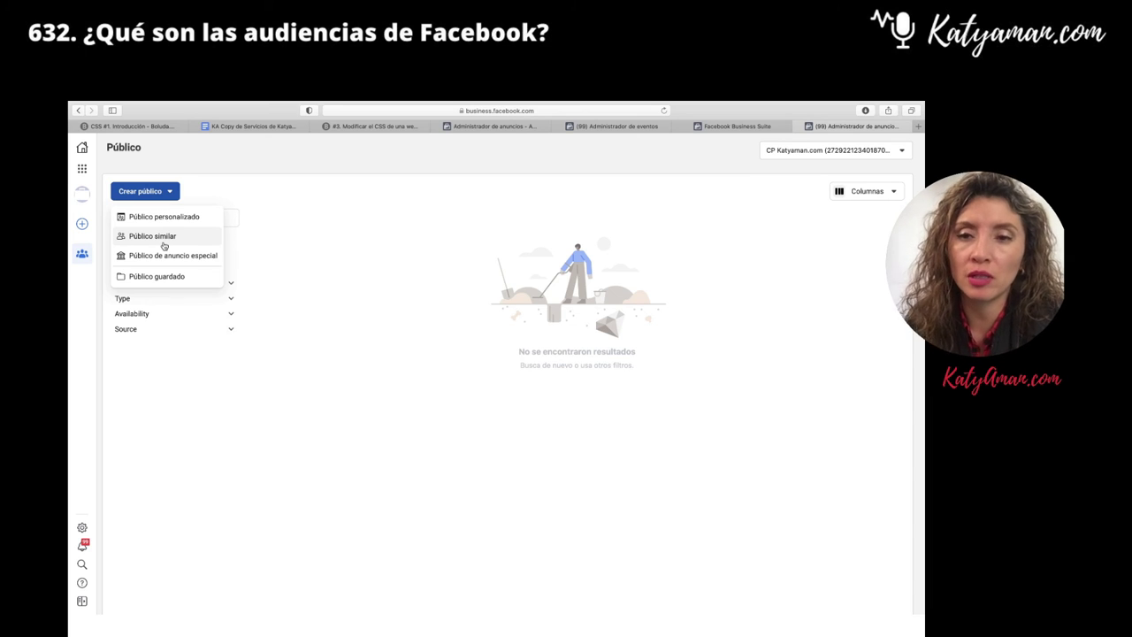
mouse_move(172, 259)
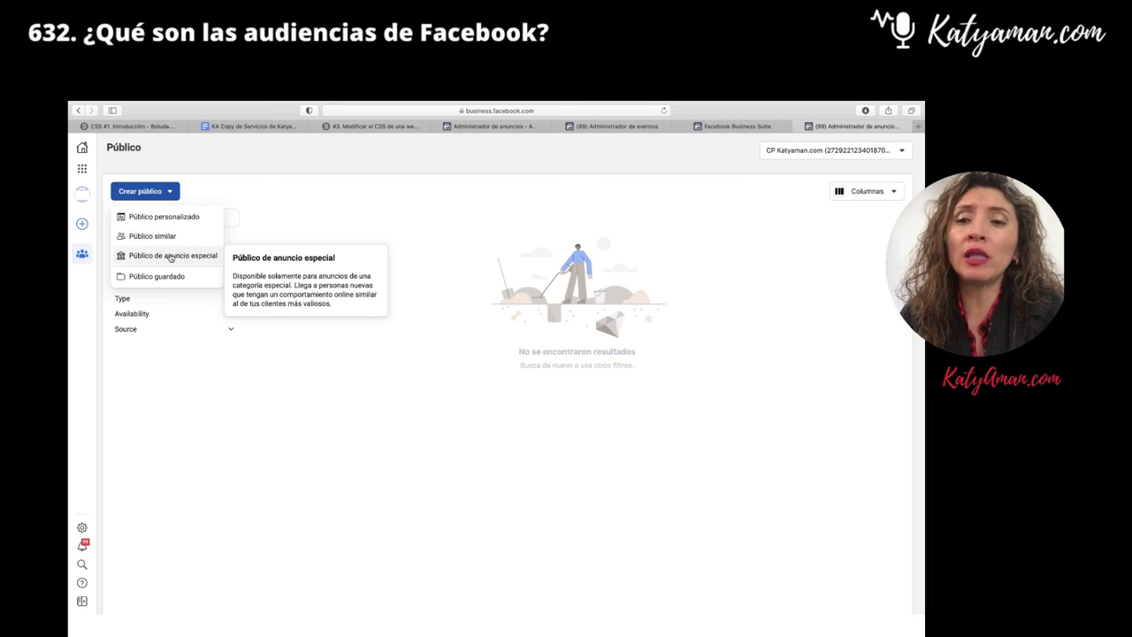